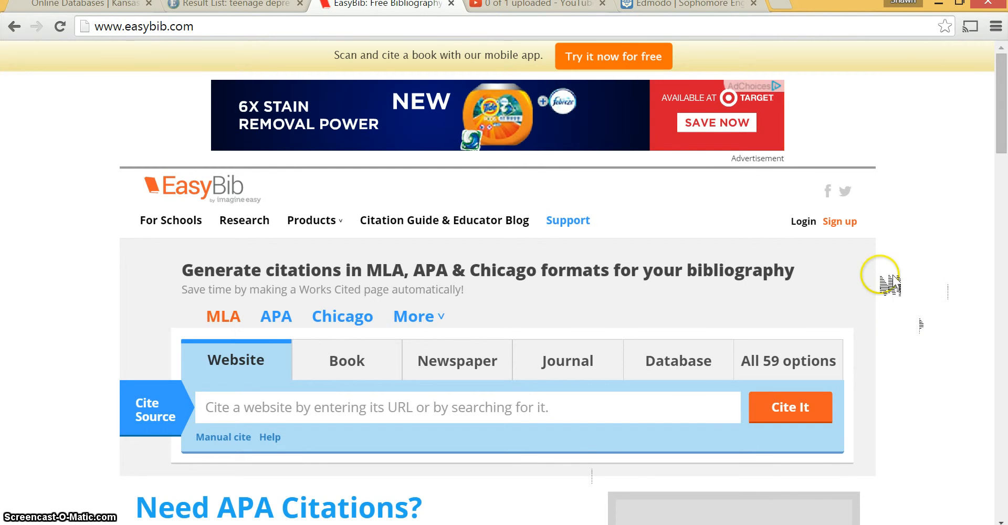
- Log in to the EasyBib account with the prefilled credentials and the Remember Me option enabled
click(804, 221)
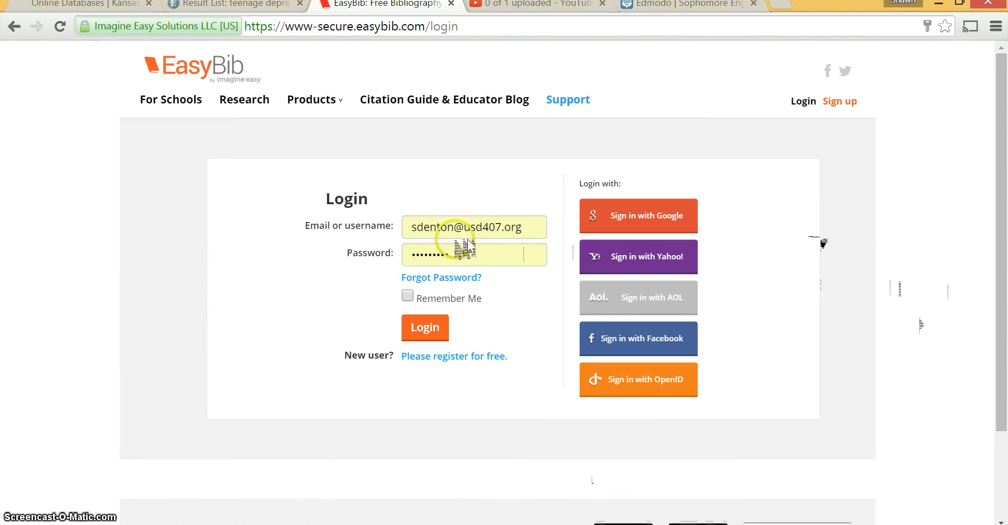
click(407, 296)
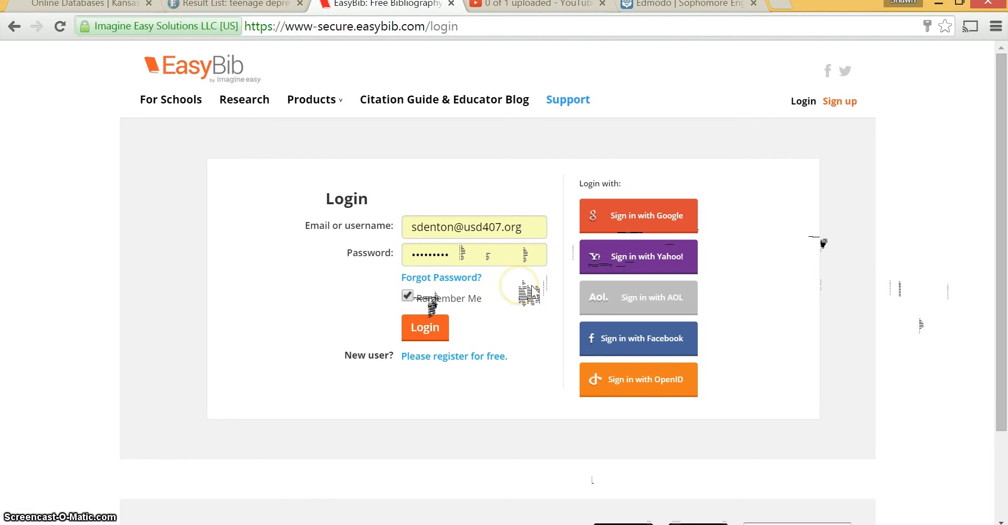
click(431, 323)
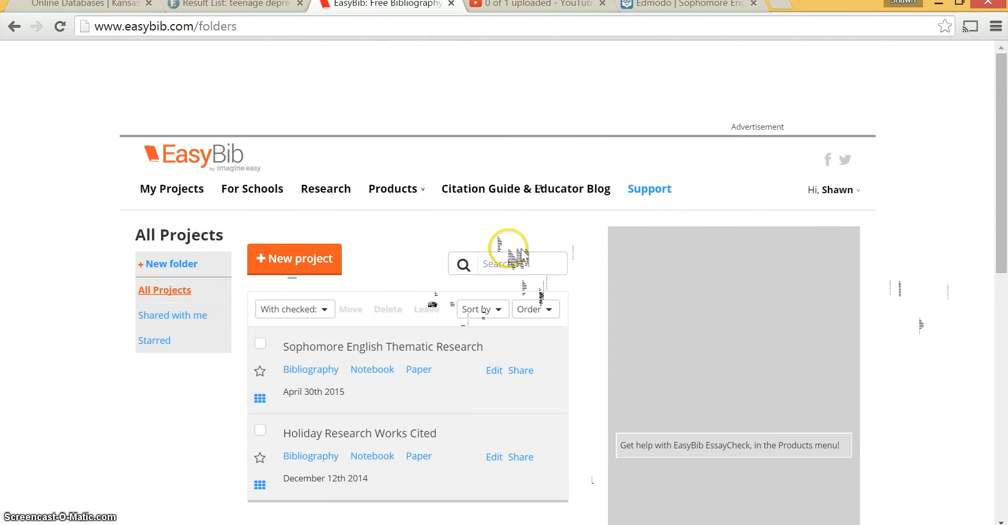
- Open the bibliography of the "Sophomore English Thematic Research" project
scroll(523, 258, down, 2)
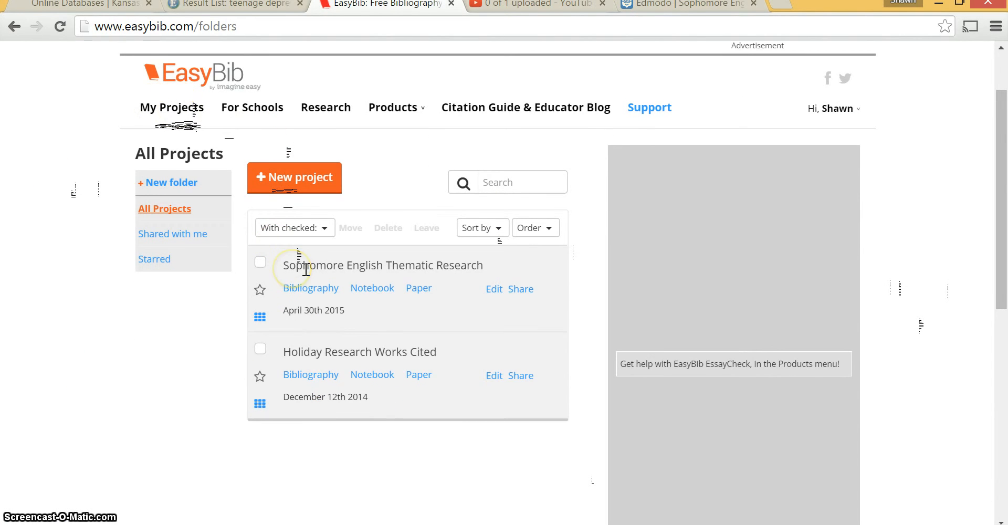
scroll(86, 401, down, 1)
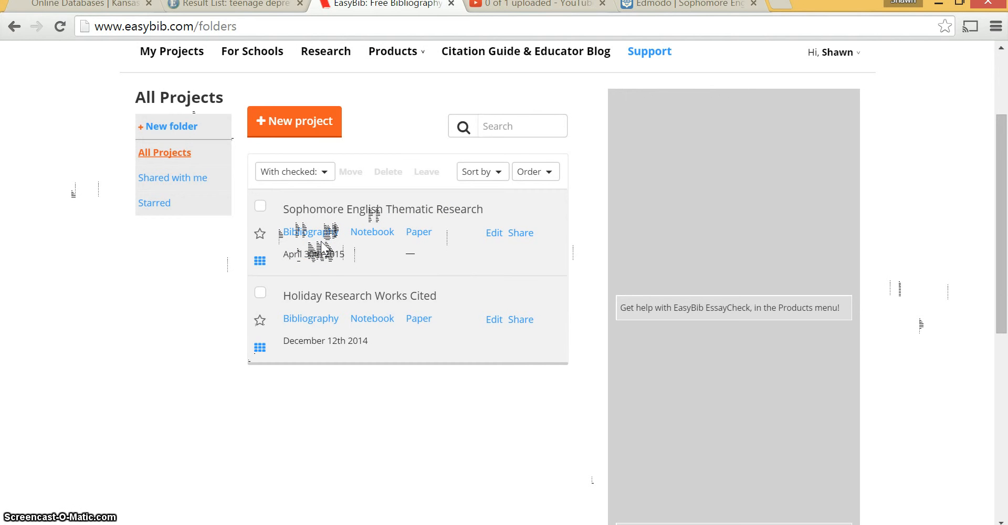
click(317, 233)
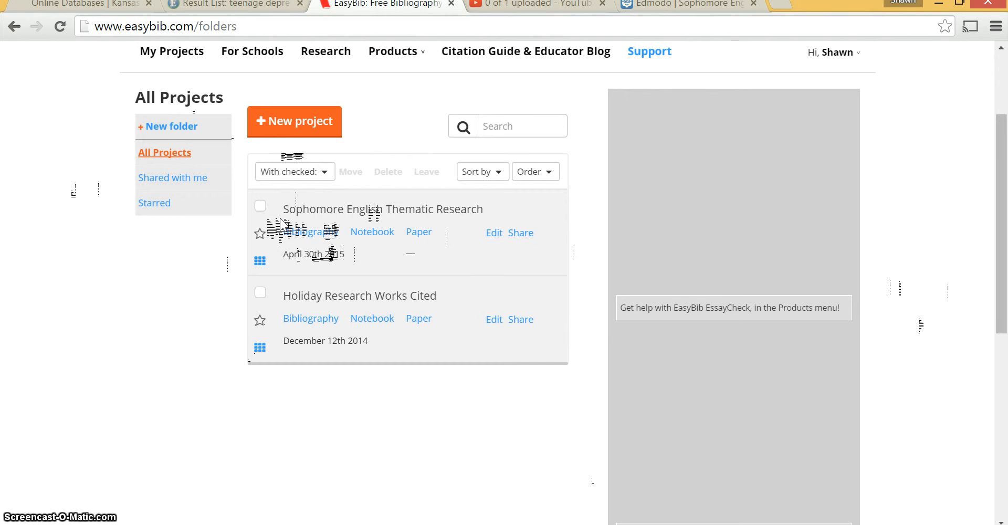
click(310, 227)
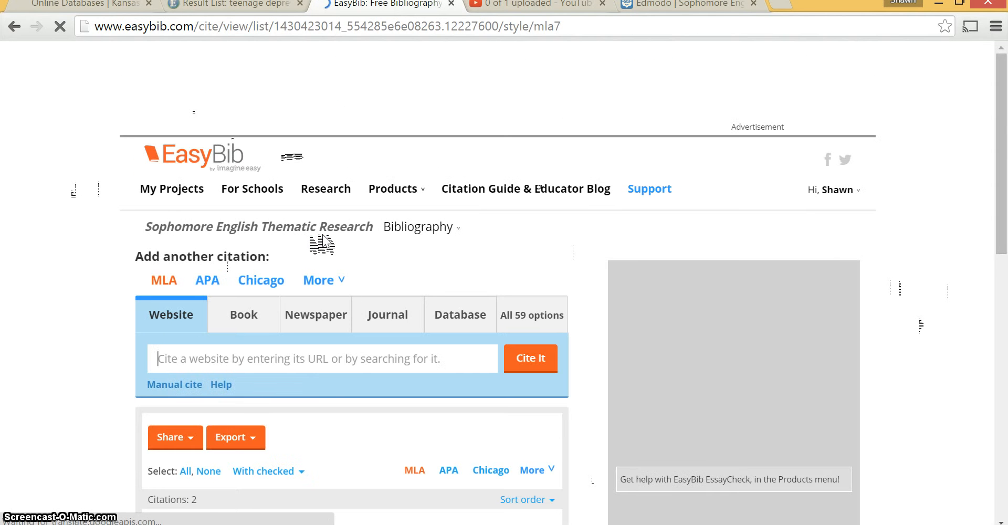
- Start a new MLA database citation with "Newspaper article" as the kind of article
scroll(56, 295, down, 6)
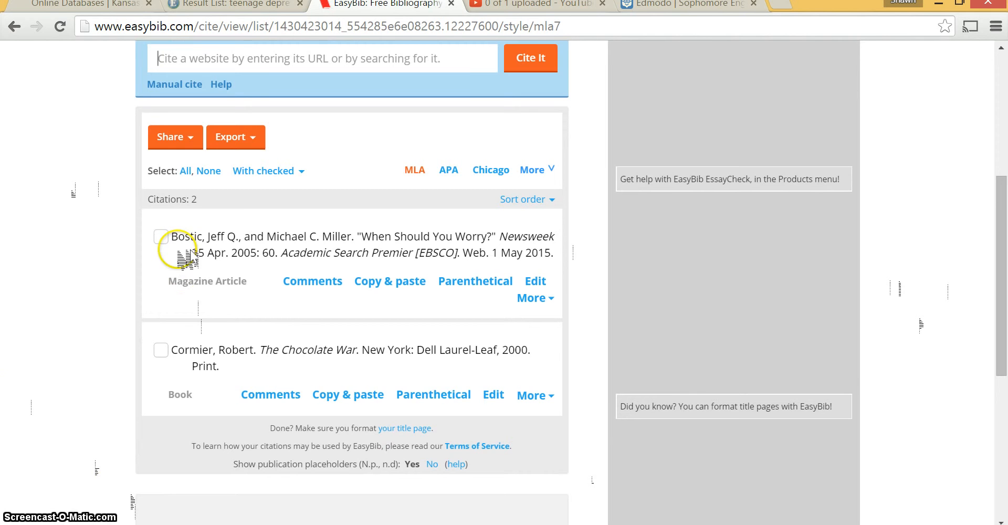
scroll(210, 363, up, 3)
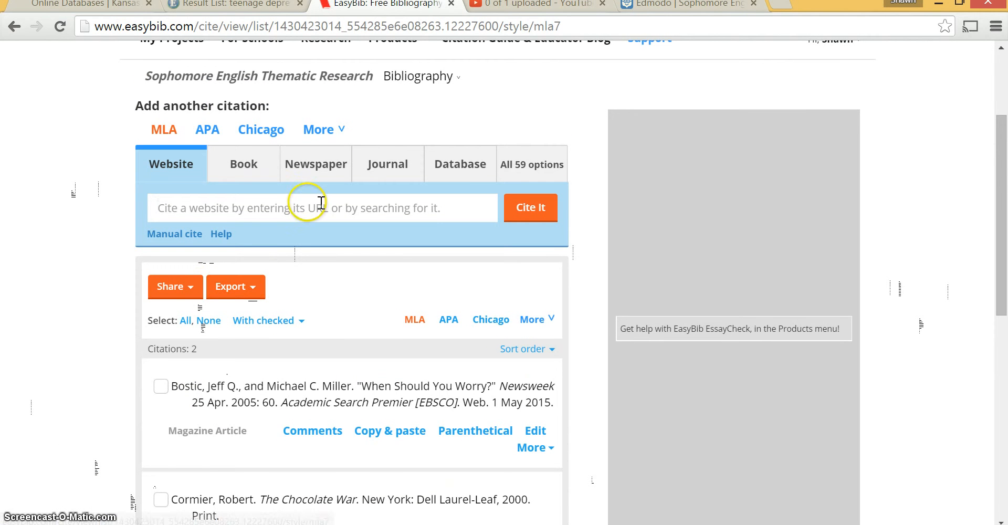
click(333, 170)
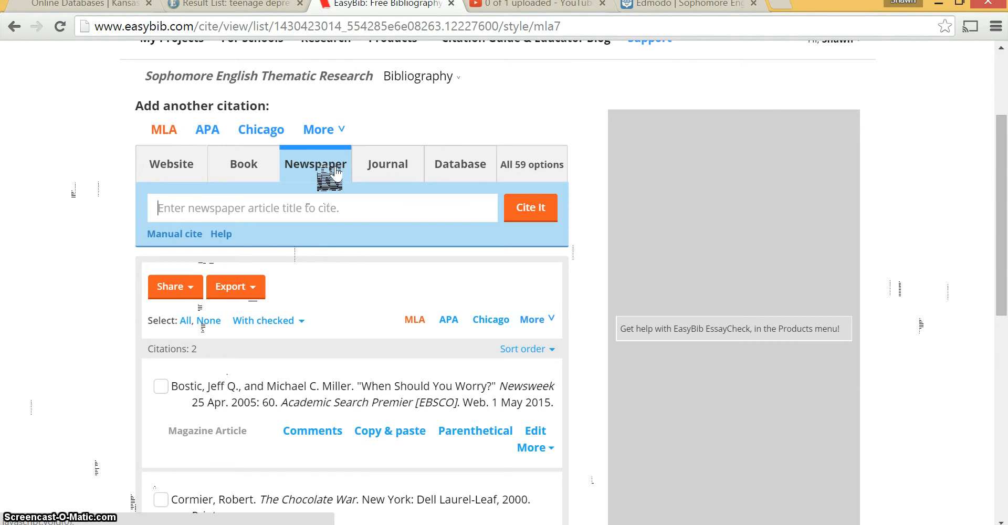
click(382, 169)
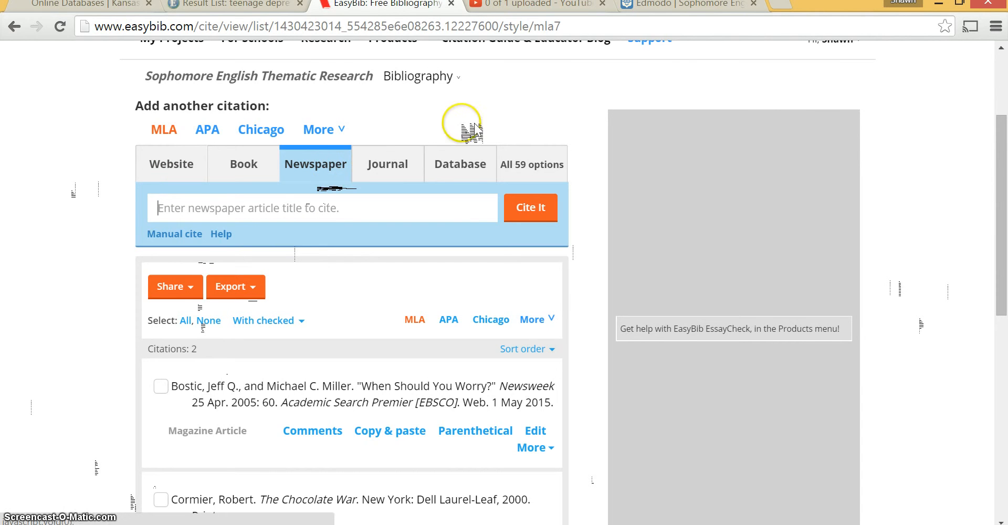
click(476, 176)
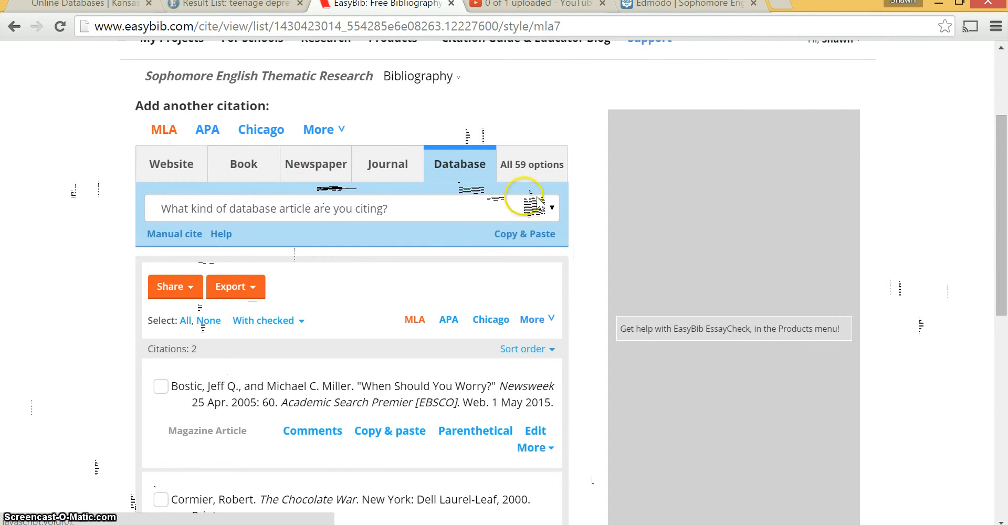
click(560, 211)
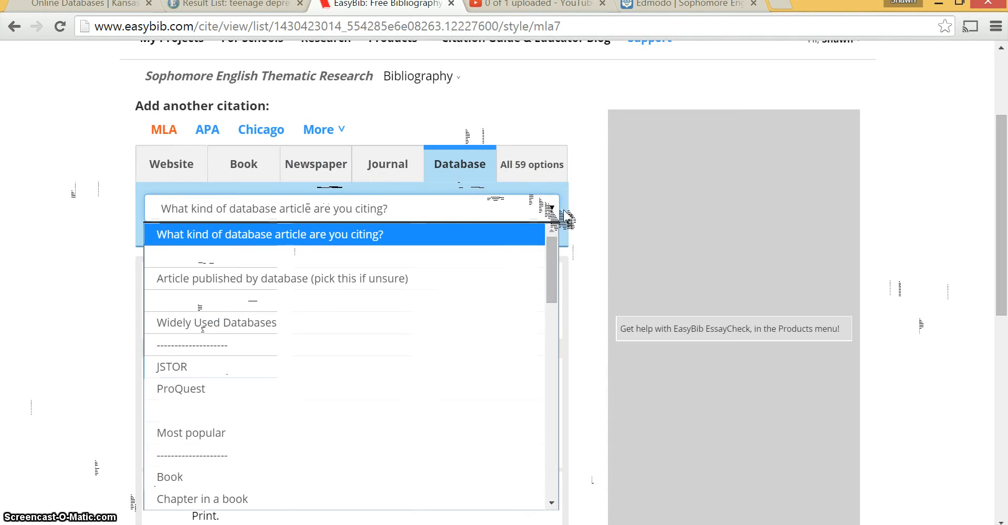
drag(552, 264, 554, 317)
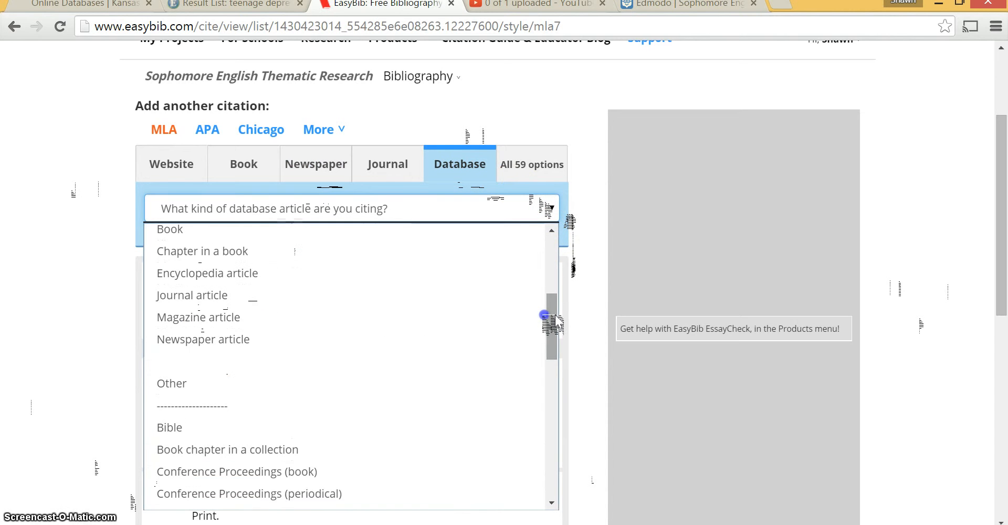
click(419, 341)
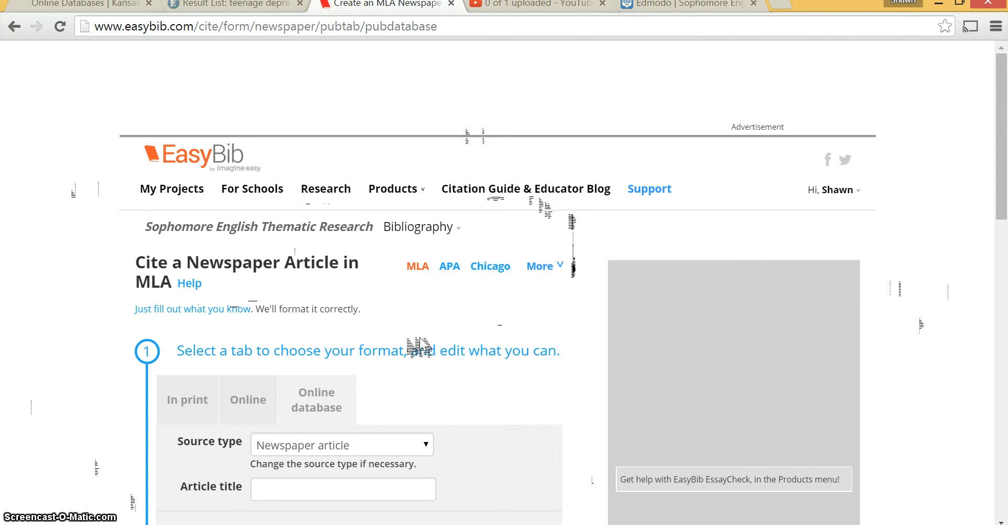
- Switch to the EBSCOhost result list and open the article "Supergirl epidemic: Teenage girls sinking under pressure to be perfect"
scroll(70, 331, down, 4)
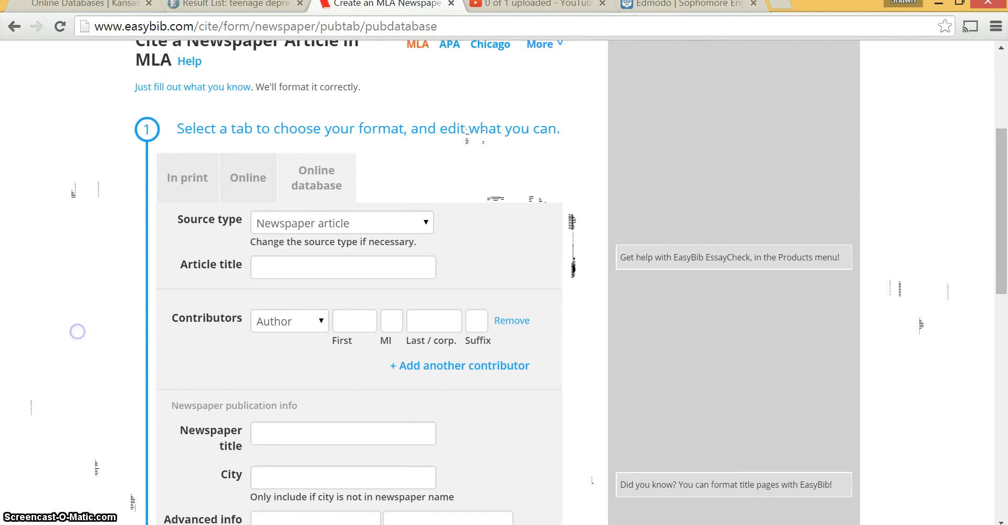
scroll(78, 331, down, 6)
scroll(78, 144, up, 2)
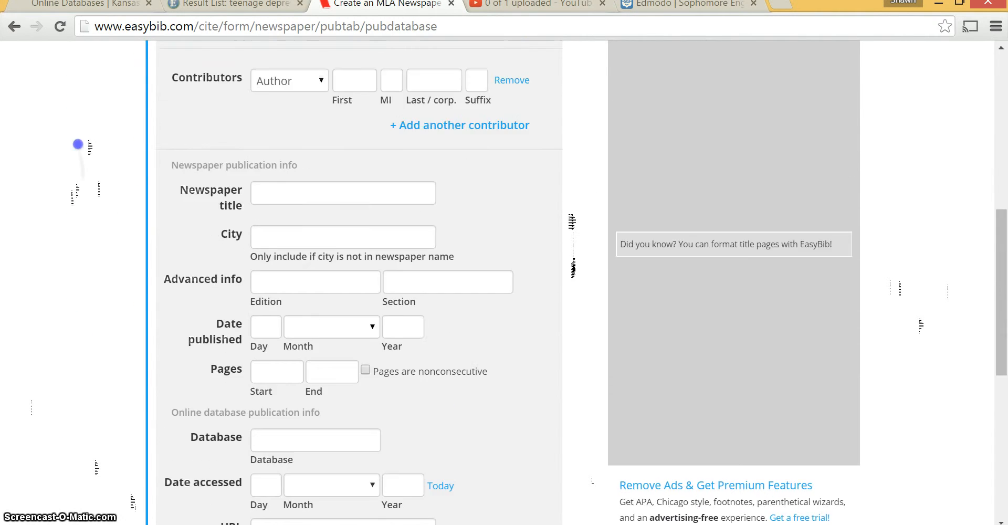
scroll(78, 144, up, 4)
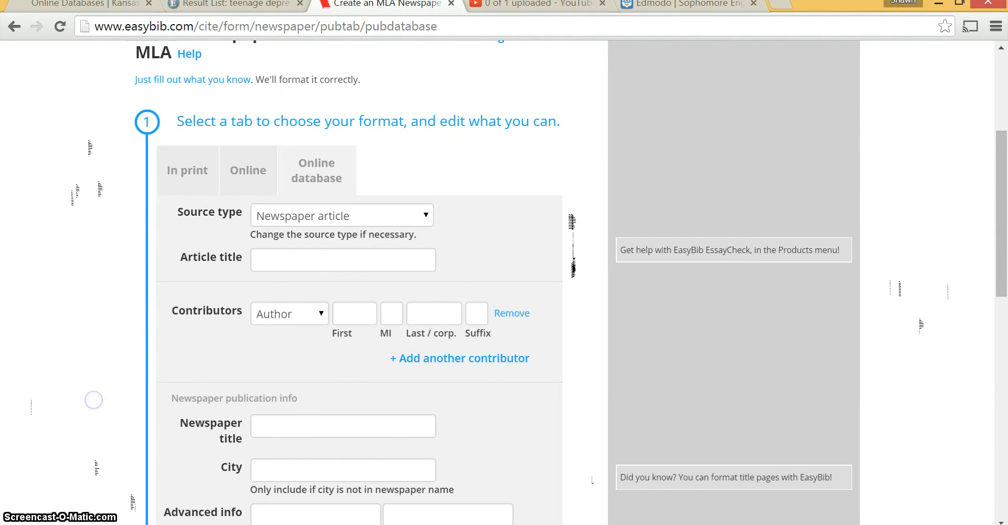
click(314, 260)
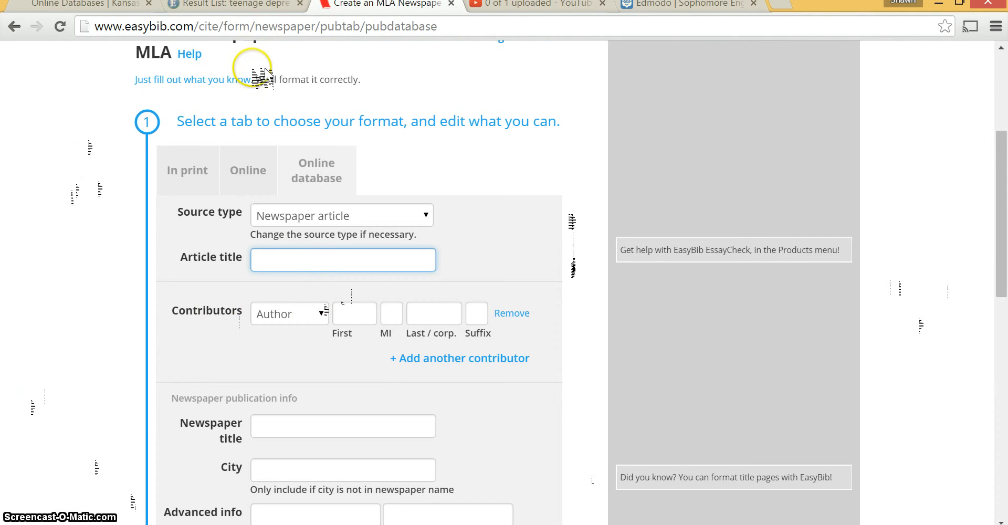
click(211, 7)
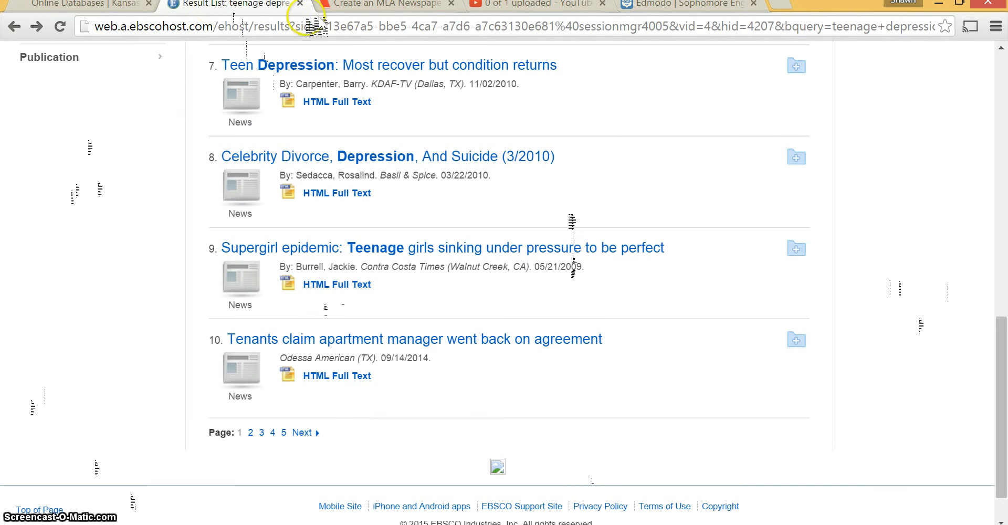
click(315, 251)
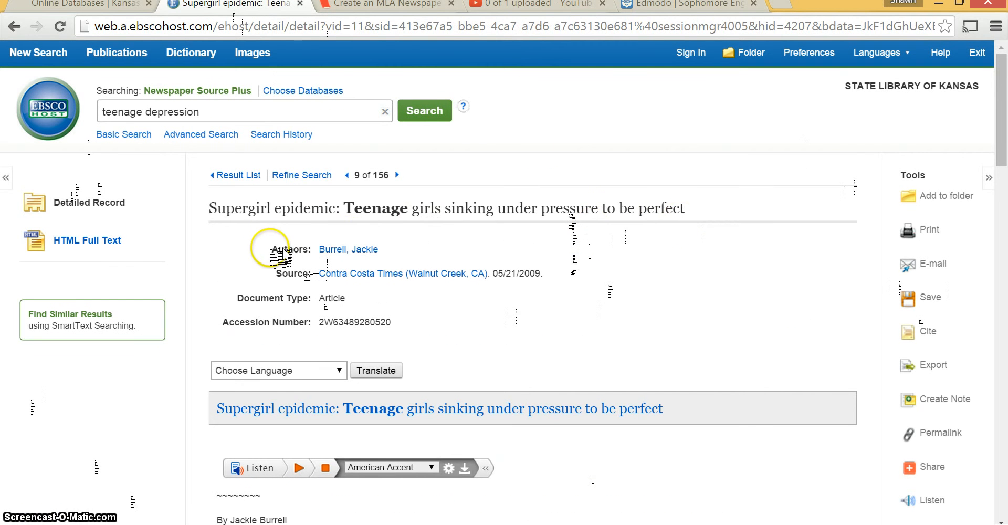
drag(283, 252, 449, 329)
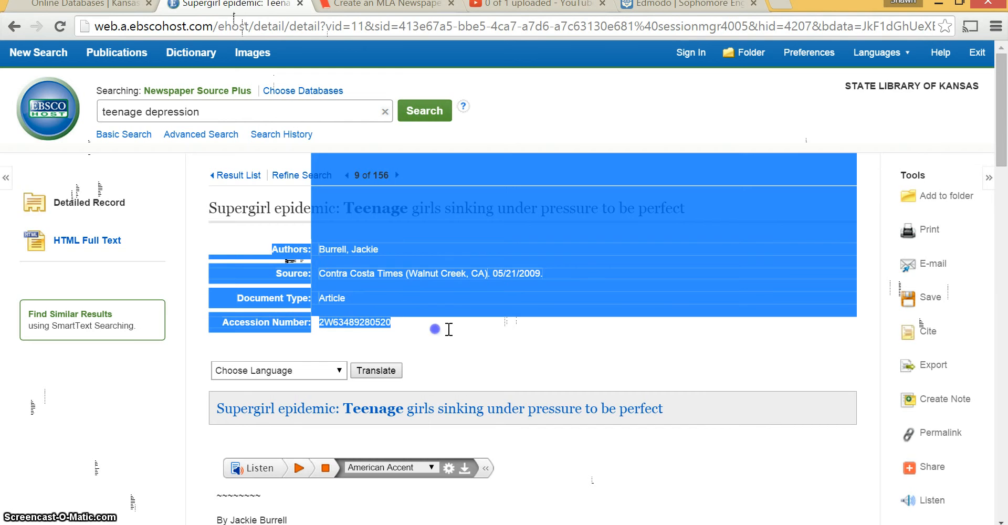
click(100, 405)
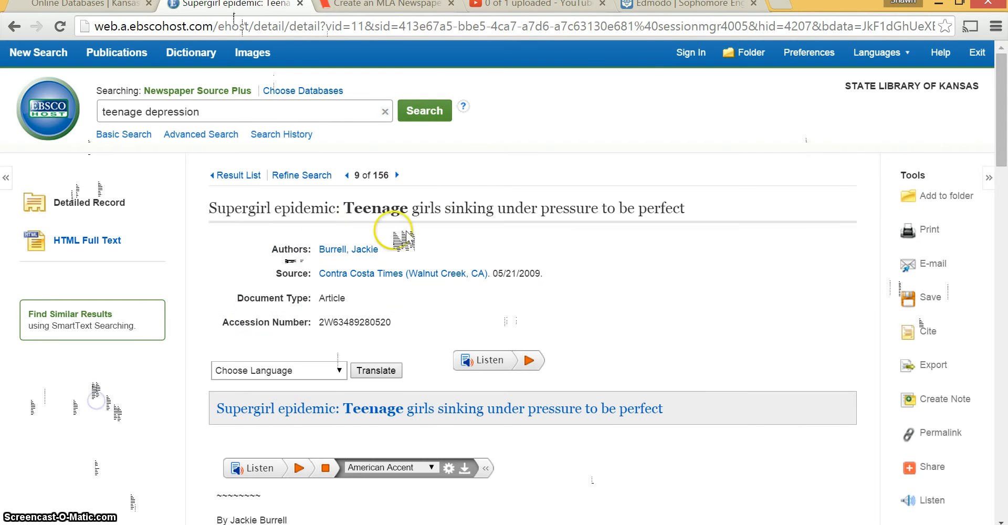
- Copy the title "Supergirl epidemic: Teenage girls sinking under pressure to be perfect" from EBSCOhost into the EasyBib citation's article title
click(389, 6)
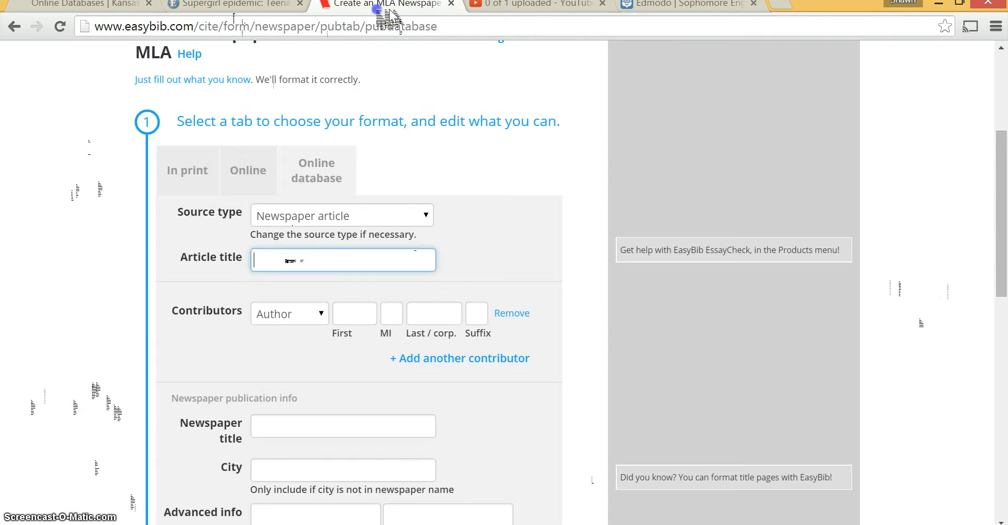
click(255, 6)
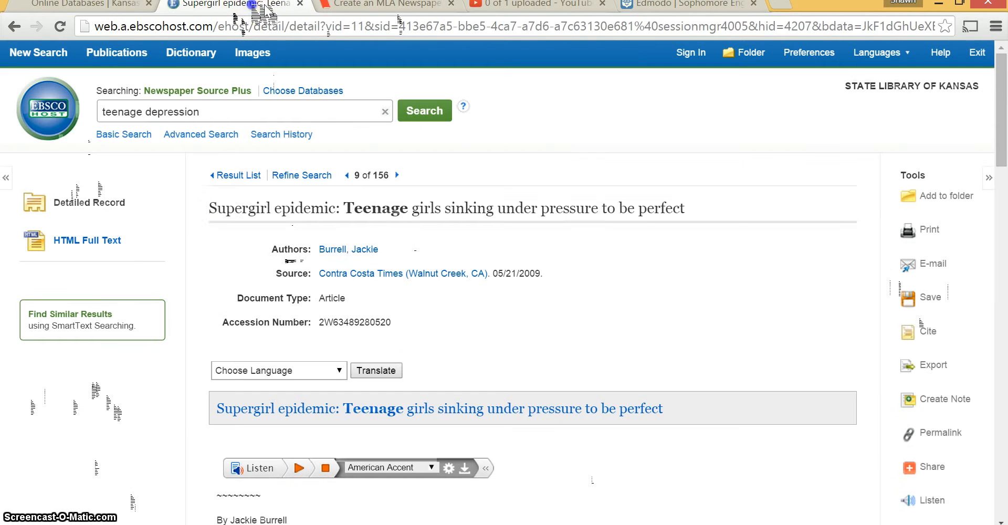
drag(209, 208, 713, 207)
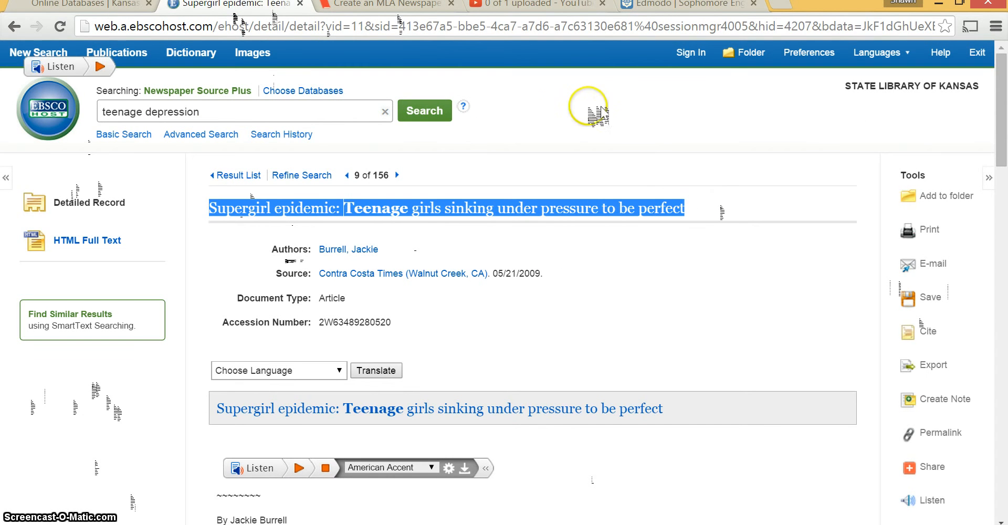
click(418, 7)
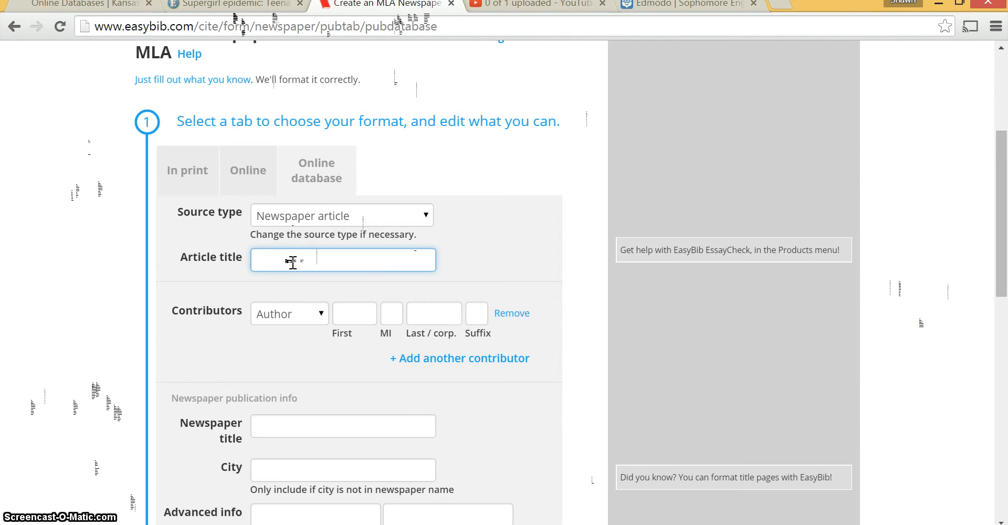
key(ctrl+v)
- Look up the article's author in EBSCOhost and enter the first and last name as the citation's author
click(375, 309)
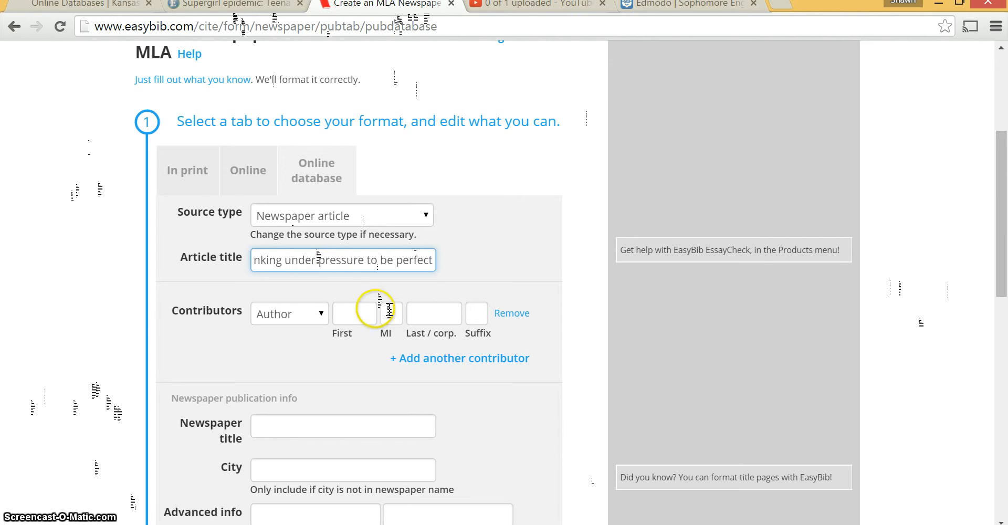
click(371, 313)
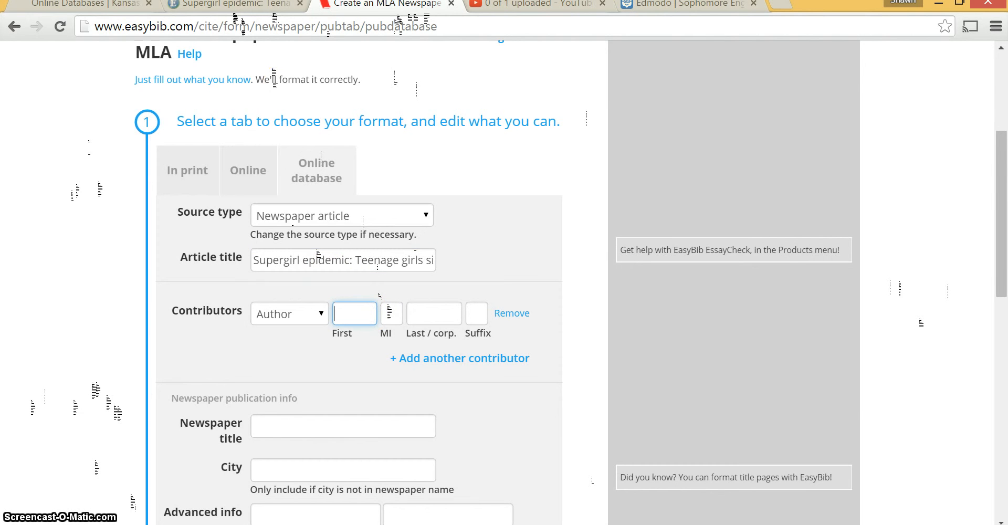
click(234, 6)
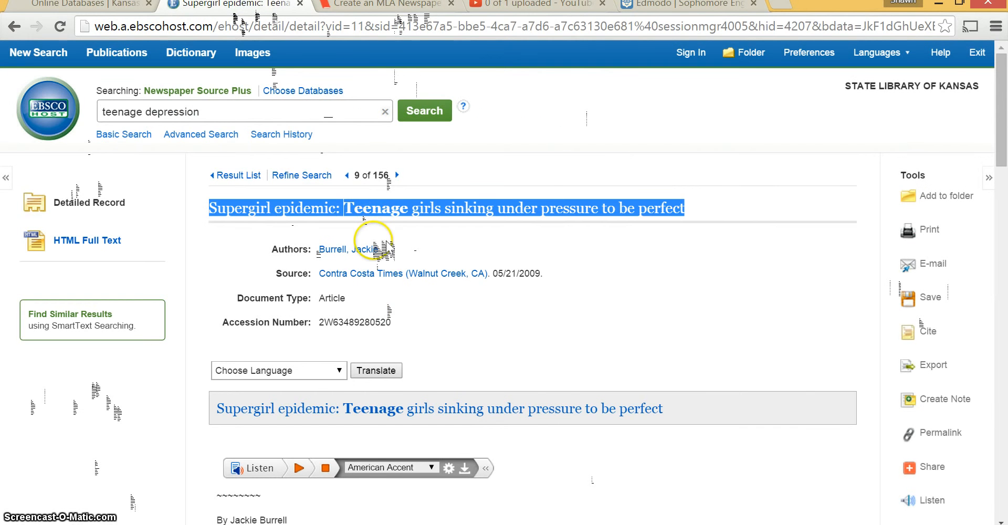
click(394, 5)
click(350, 315)
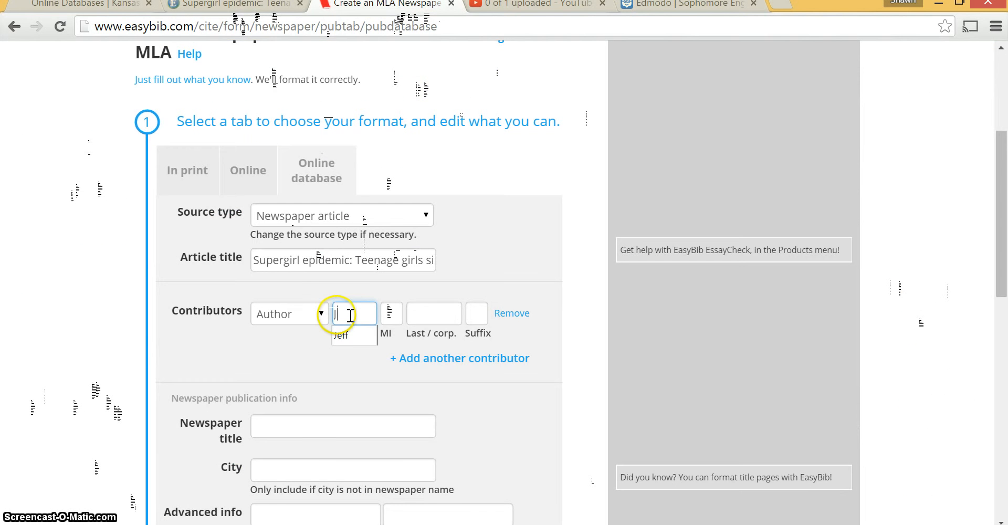
text(Jackie)
key(Tab)
key(Tab)
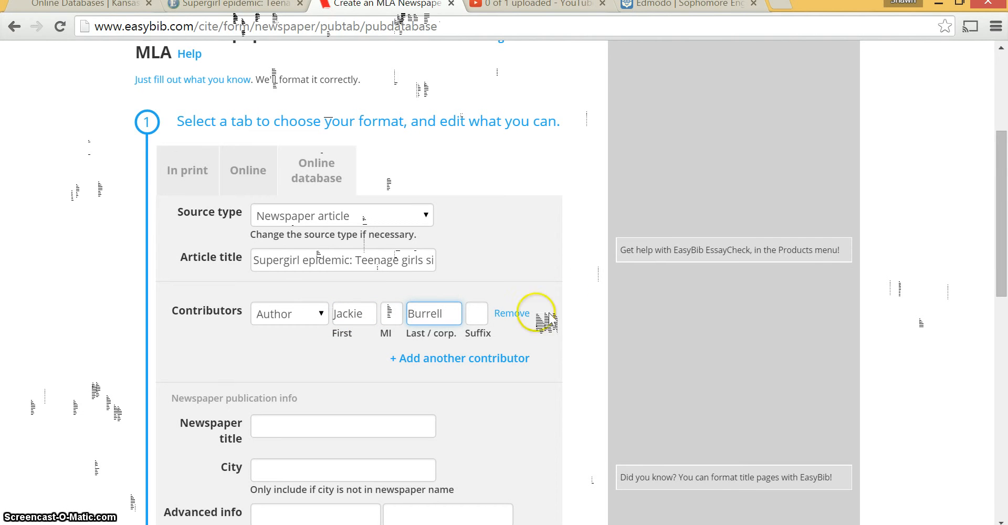
- Add a second, empty author entry to the contributors and remove it again
click(445, 360)
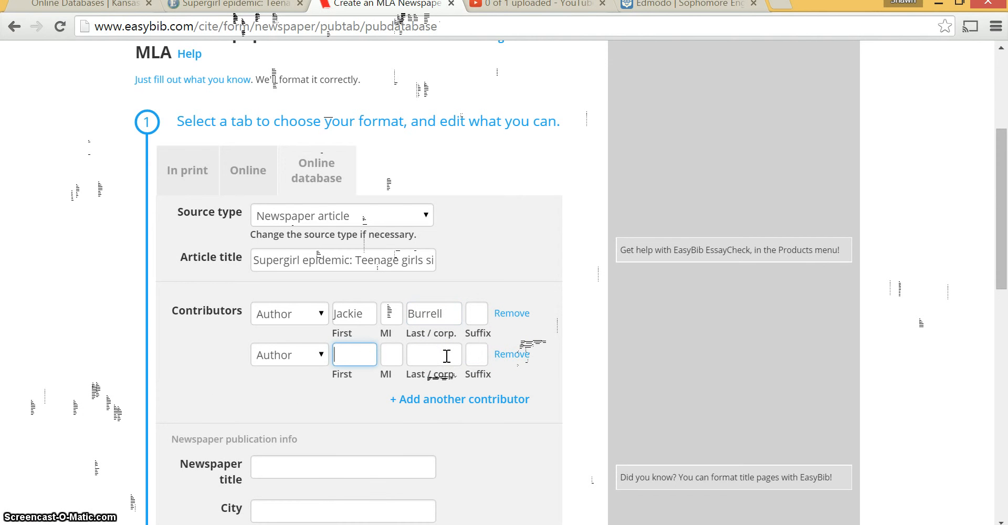
click(514, 353)
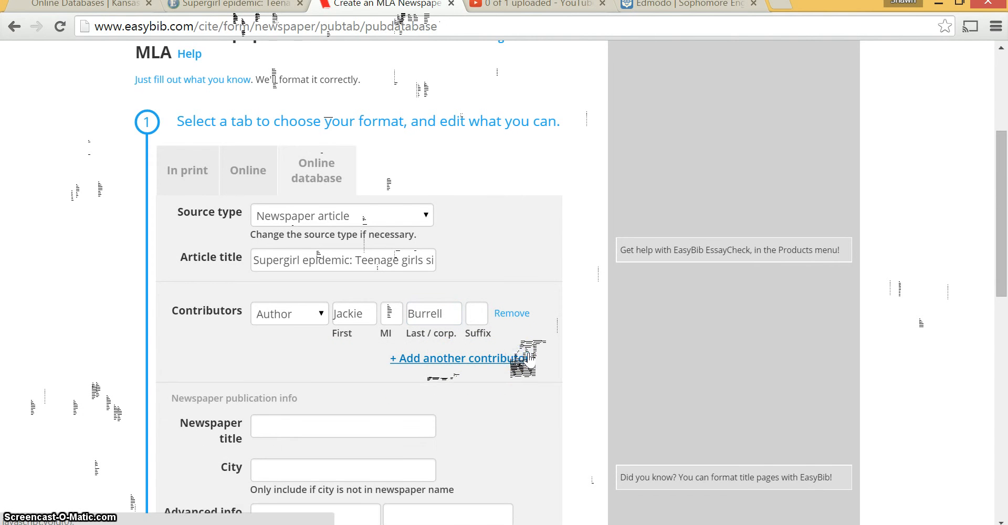
scroll(75, 385, down, 4)
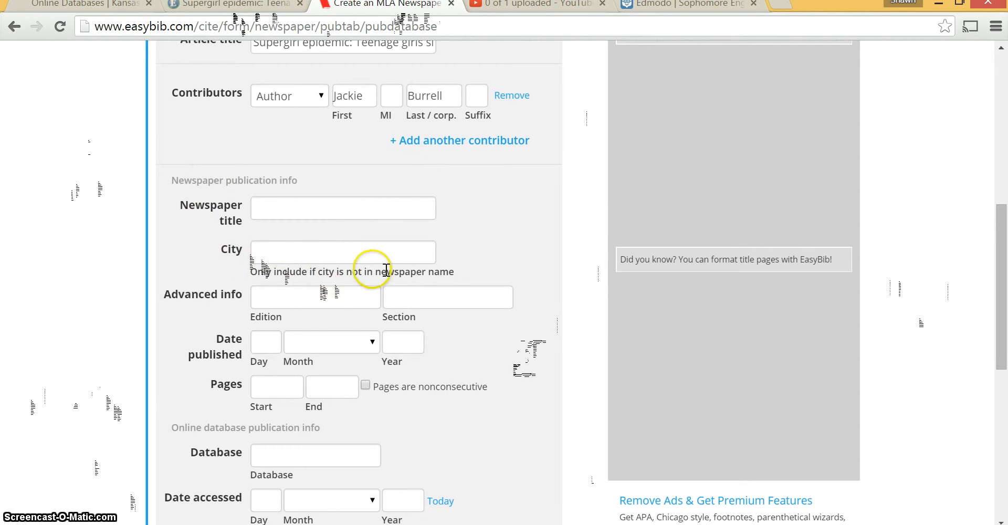
- Look up the article's source in EBSCOhost and enter "Contra Costa Times" as the newspaper title in the EasyBib citation
click(237, 9)
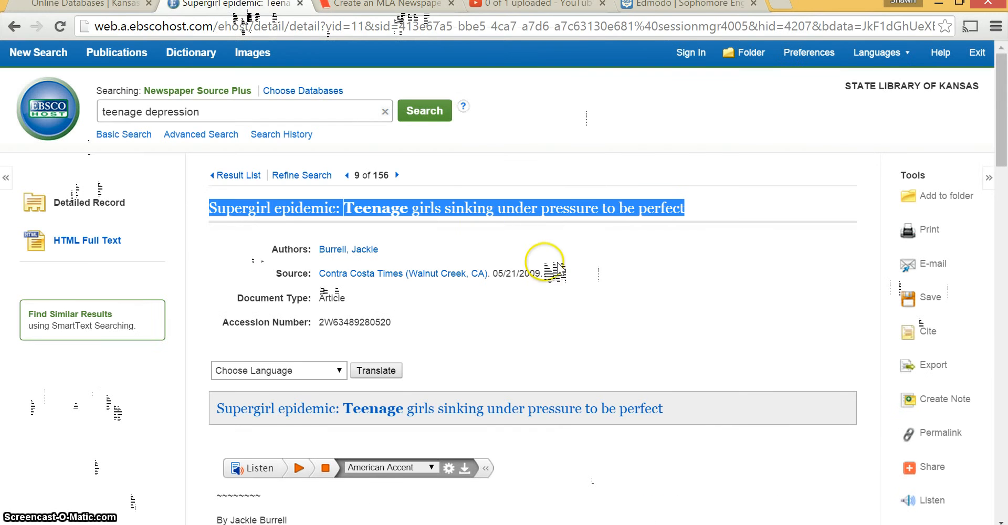
click(634, 328)
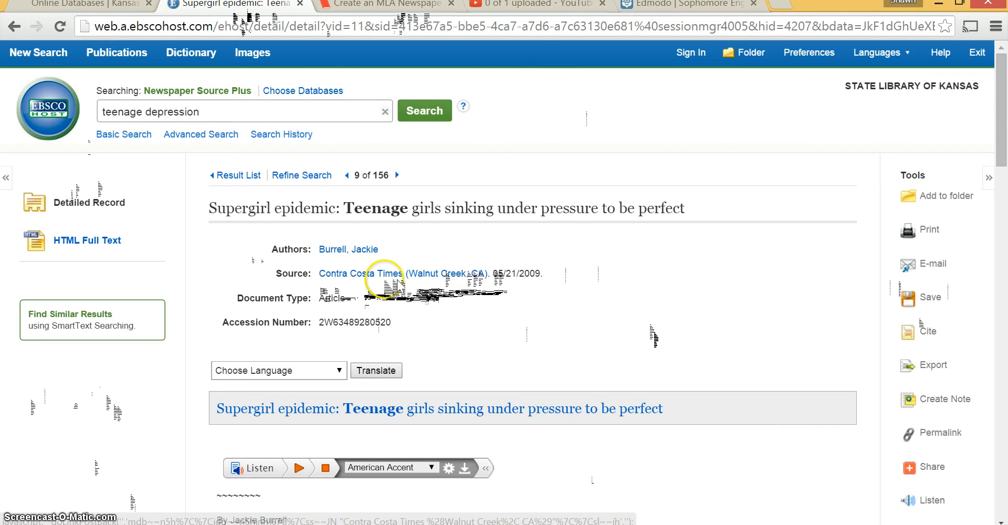
click(429, 279)
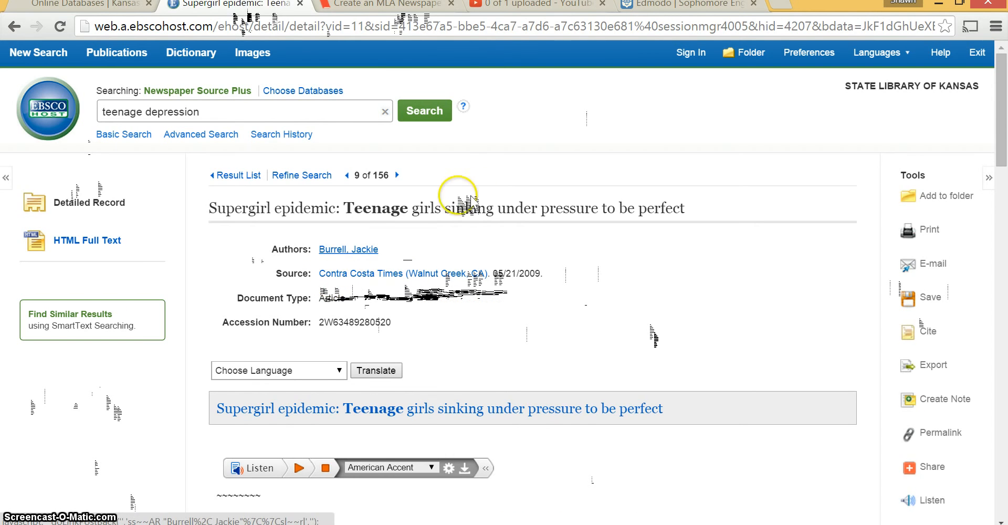
click(359, 6)
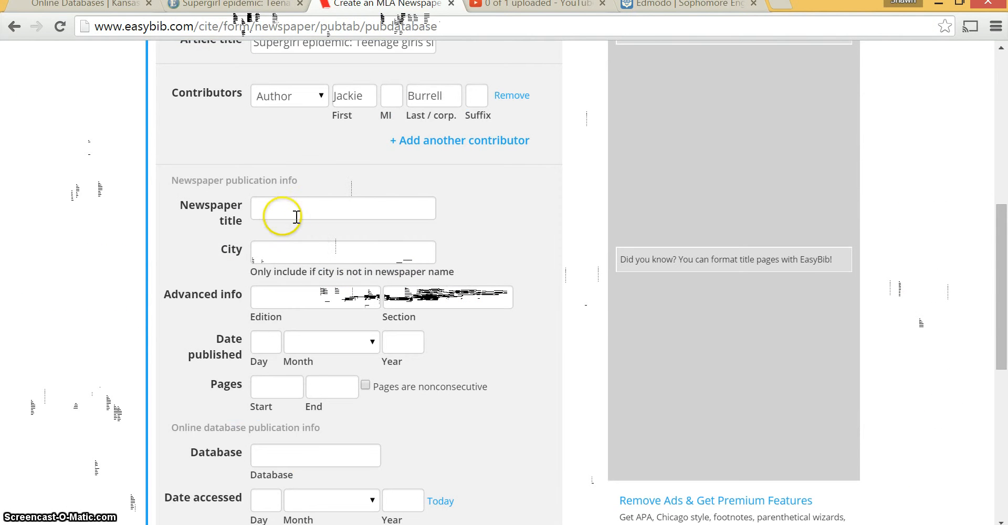
click(279, 212)
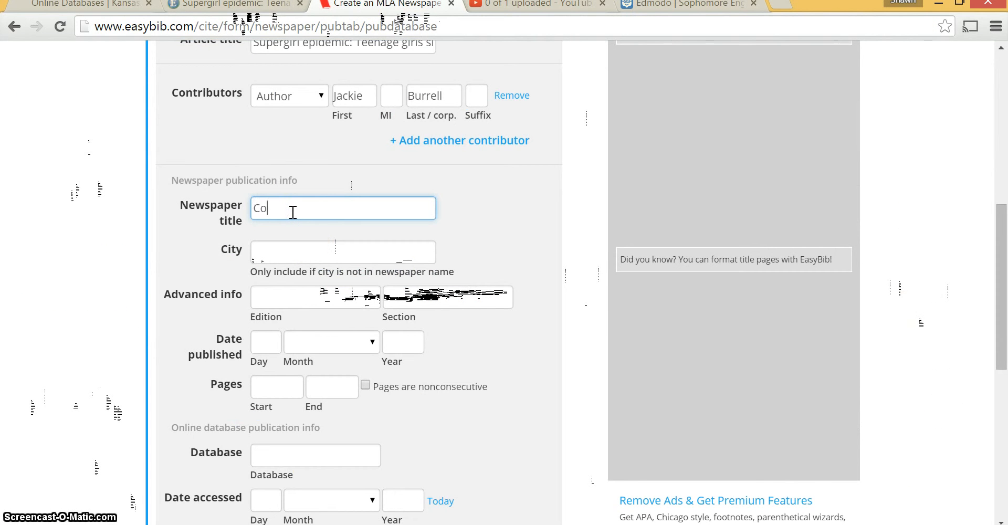
text(Contra Costa Times)
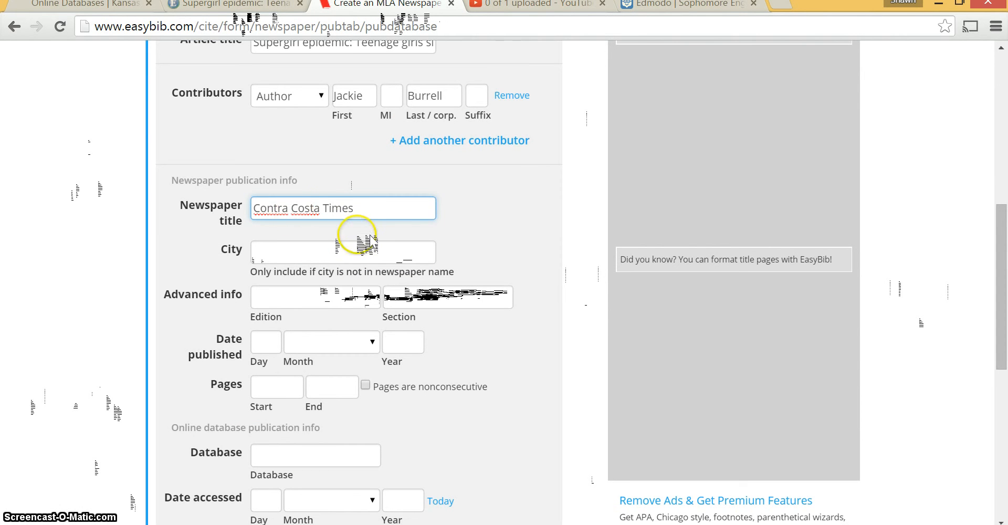
- Check the newspaper's city in EBSCOhost and enter "Walnut Creek" as the city in the EasyBib citation
click(327, 254)
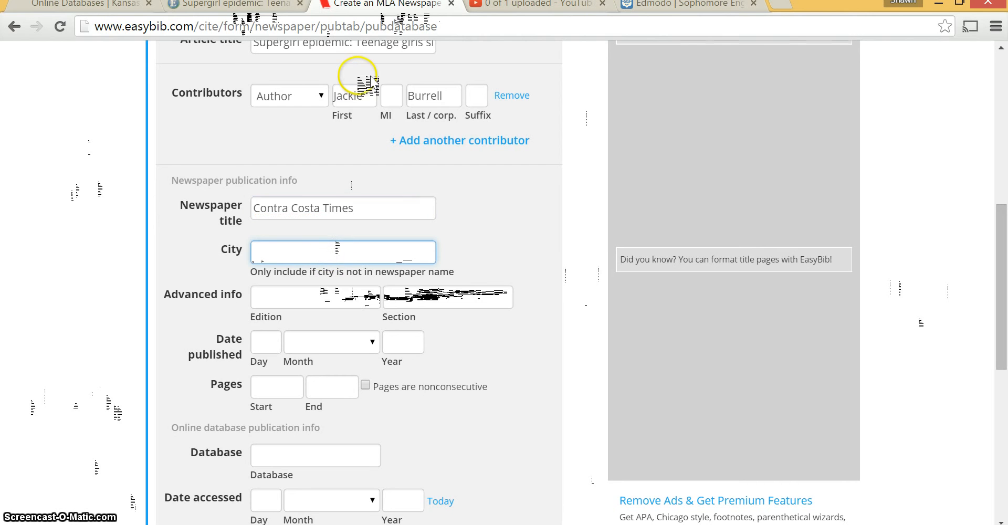
click(239, 4)
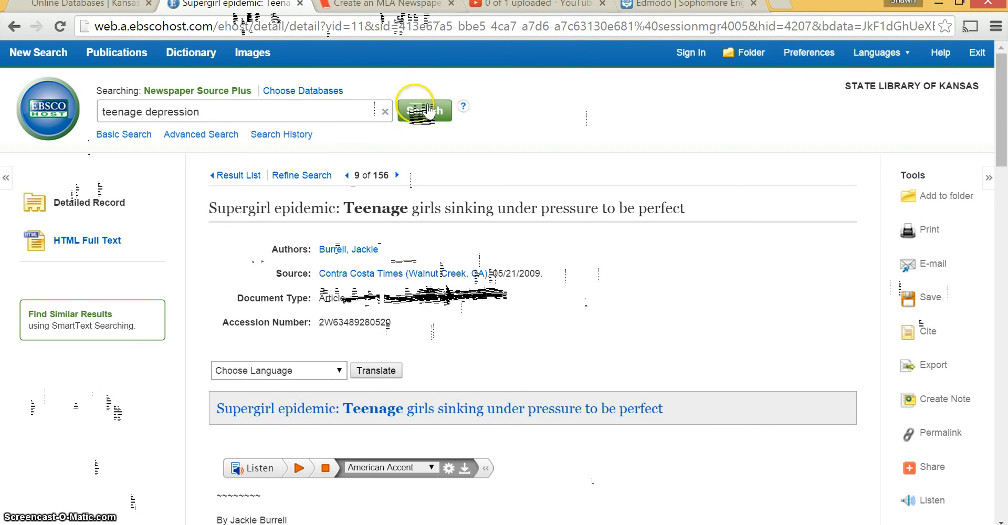
click(378, 4)
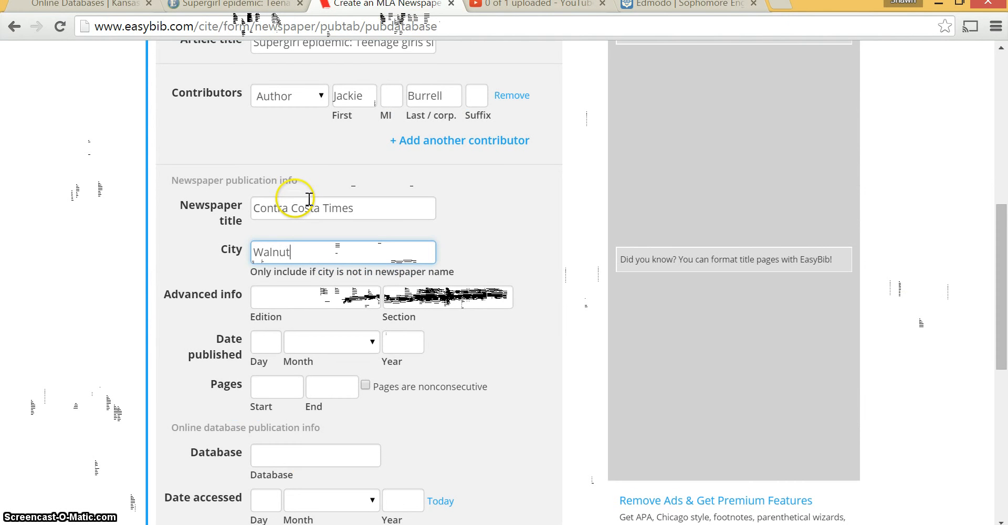
text(Walnut Creek)
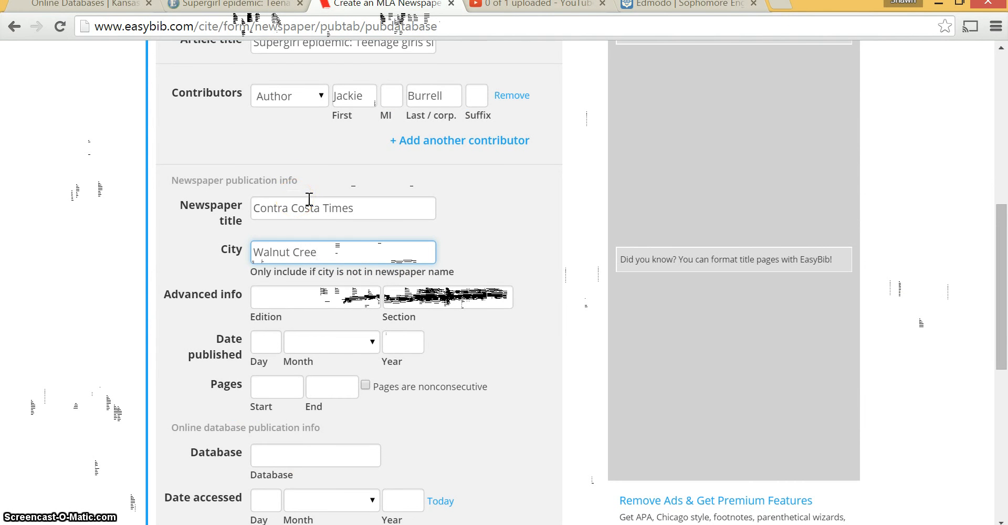
- Examine the full EBSCOhost article for edition and section details for the citation's advanced info, and return to EasyBib
click(270, 303)
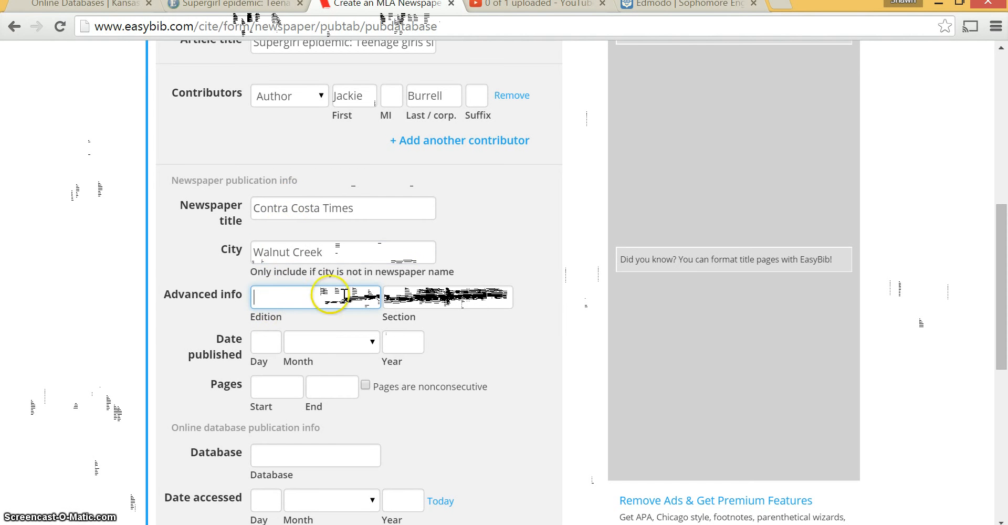
click(252, 6)
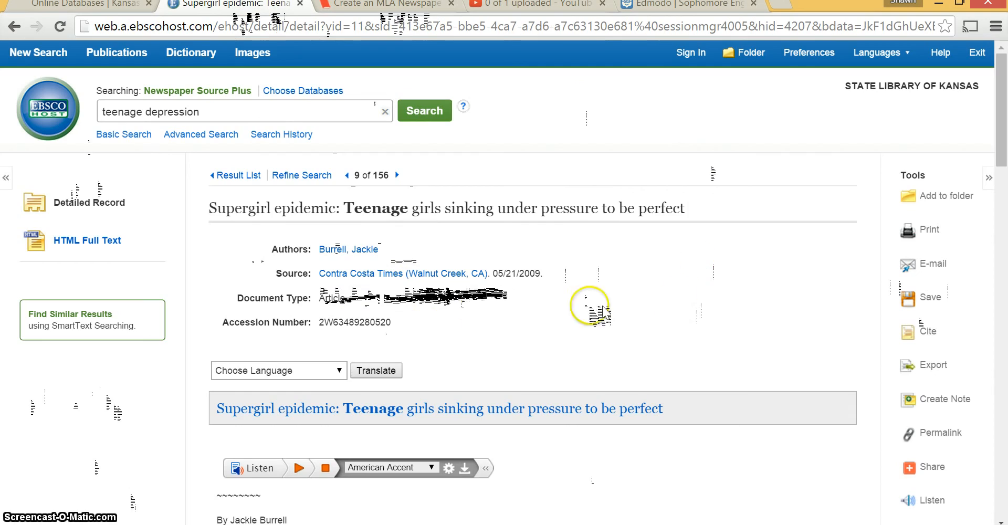
scroll(504, 298, down, 2)
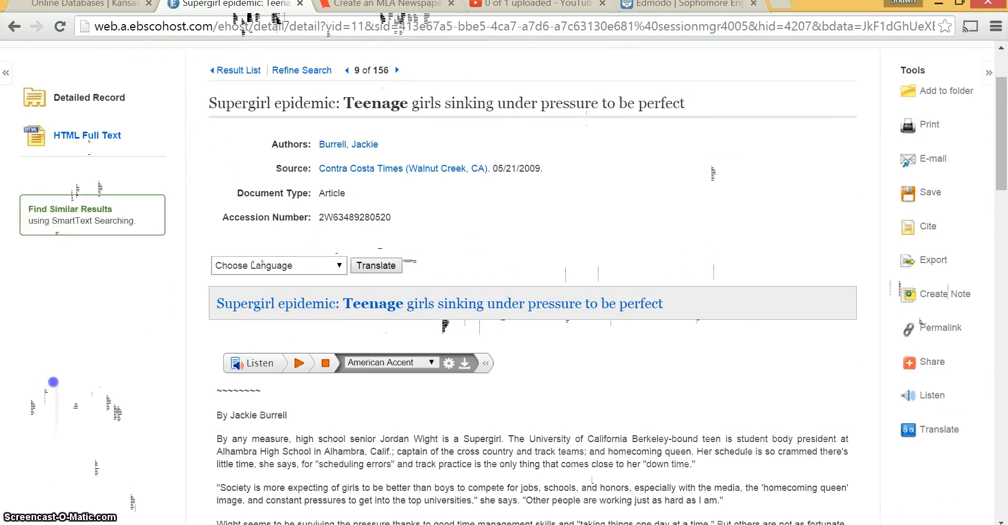
scroll(77, 371, down, 20)
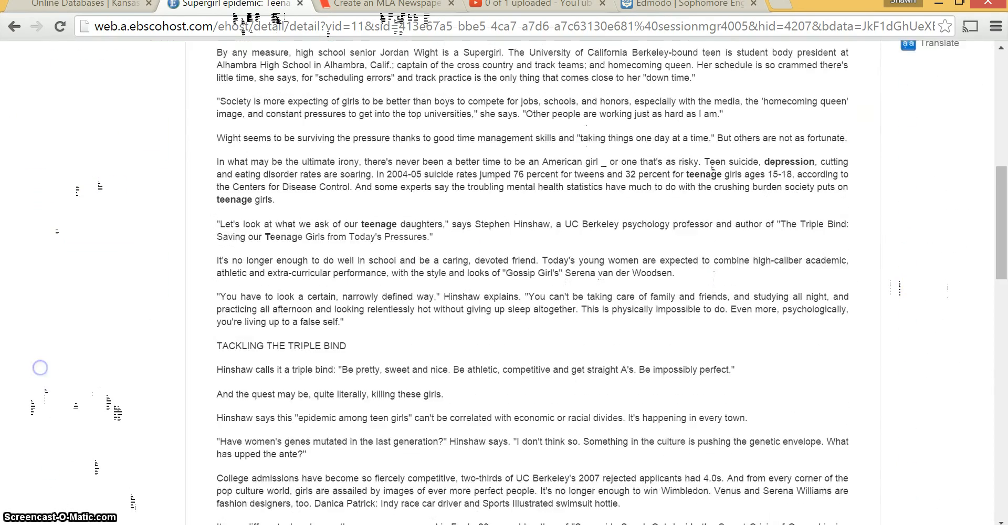
scroll(77, 371, down, 3)
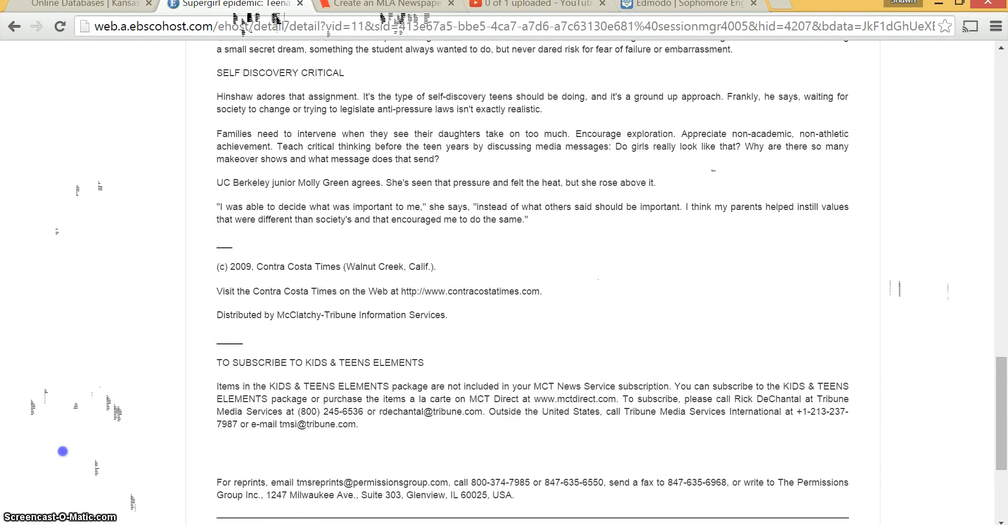
scroll(72, 379, down, 1)
scroll(67, 386, down, 1)
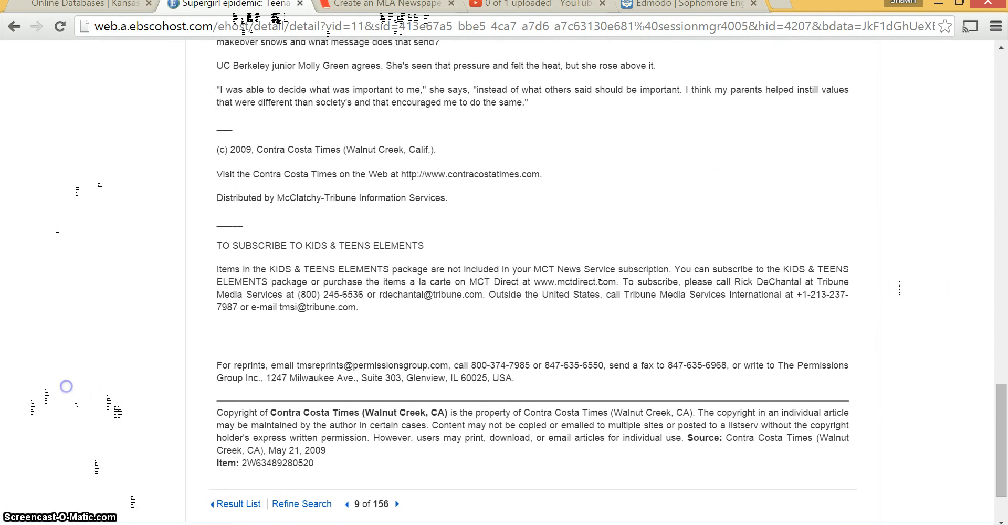
scroll(63, 377, down, 2)
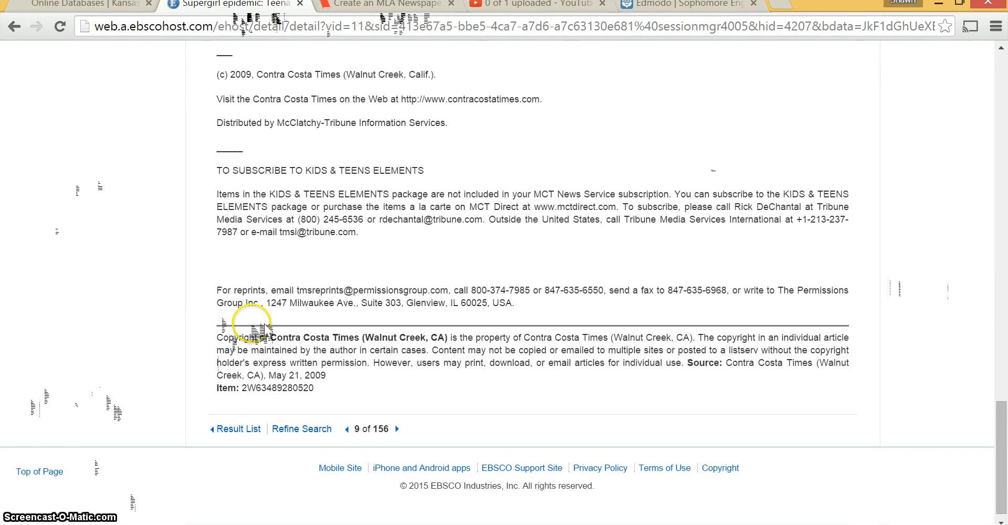
scroll(45, 435, up, 15)
scroll(42, 448, up, 10)
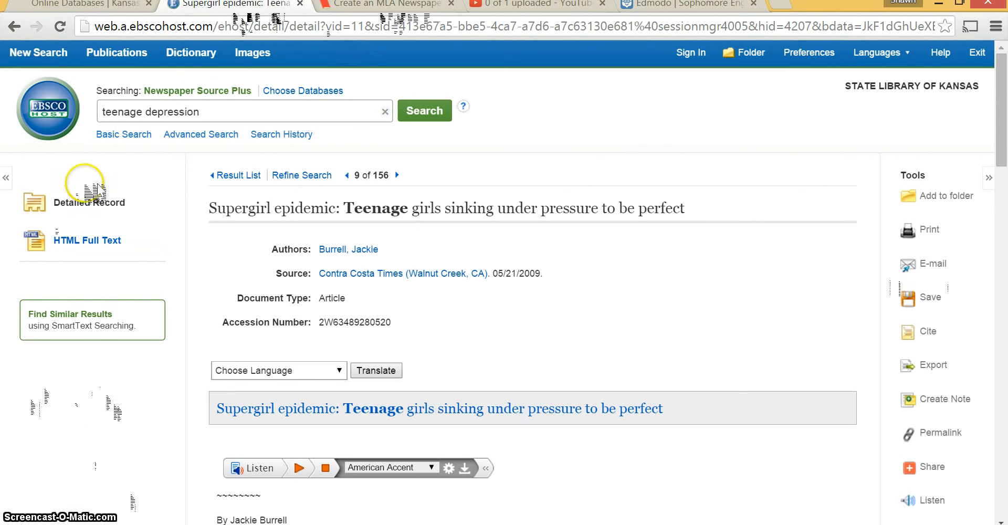
click(384, 8)
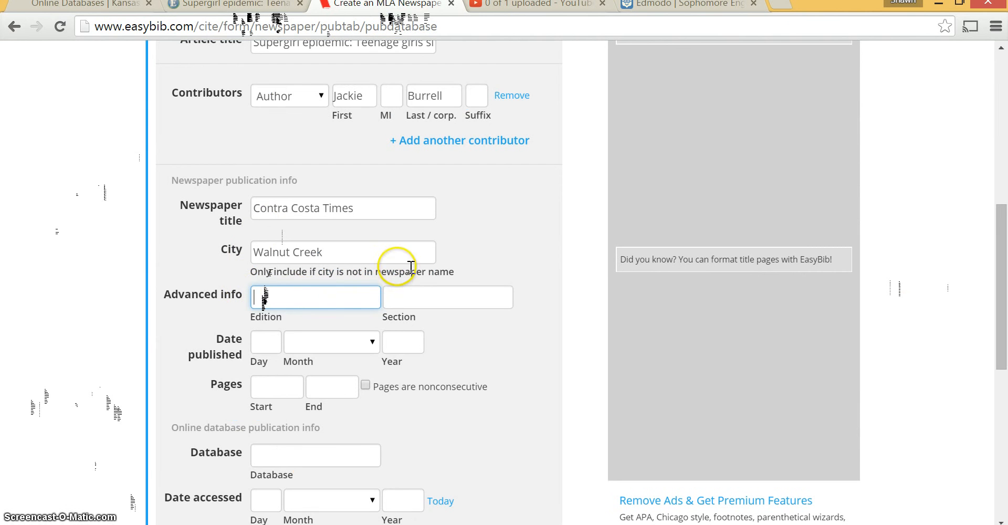
- Check the publication date in EBSCOhost and set the citation's date published to 21 May 2009
click(264, 341)
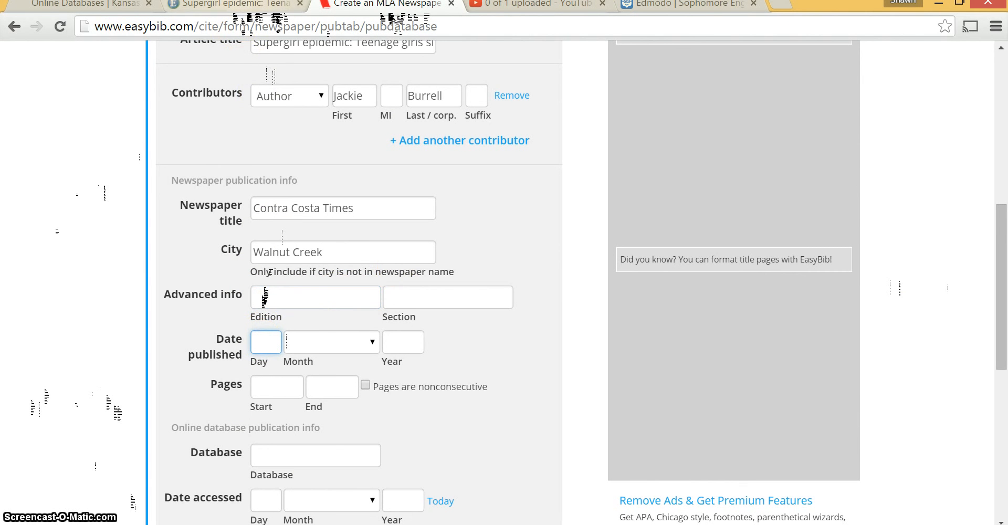
click(257, 7)
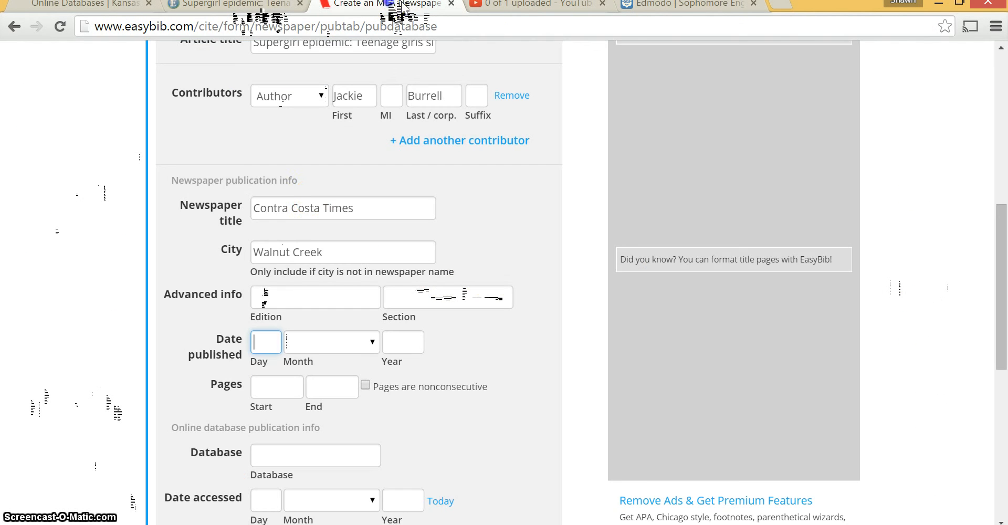
click(391, 6)
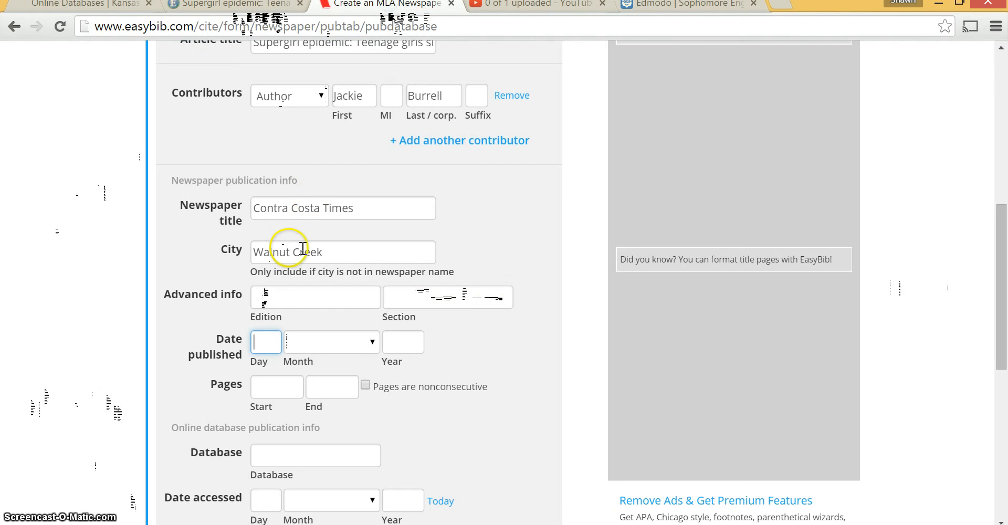
click(370, 342)
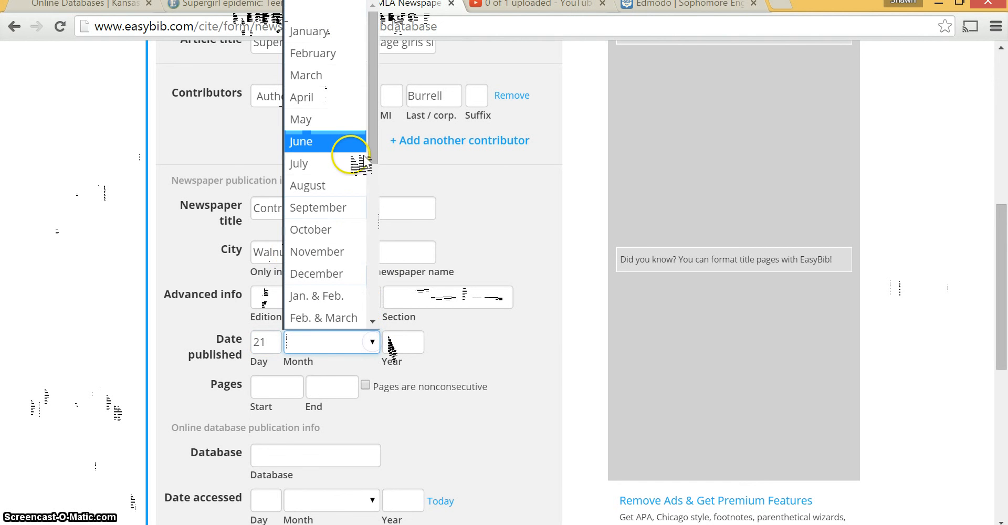
click(338, 119)
click(403, 346)
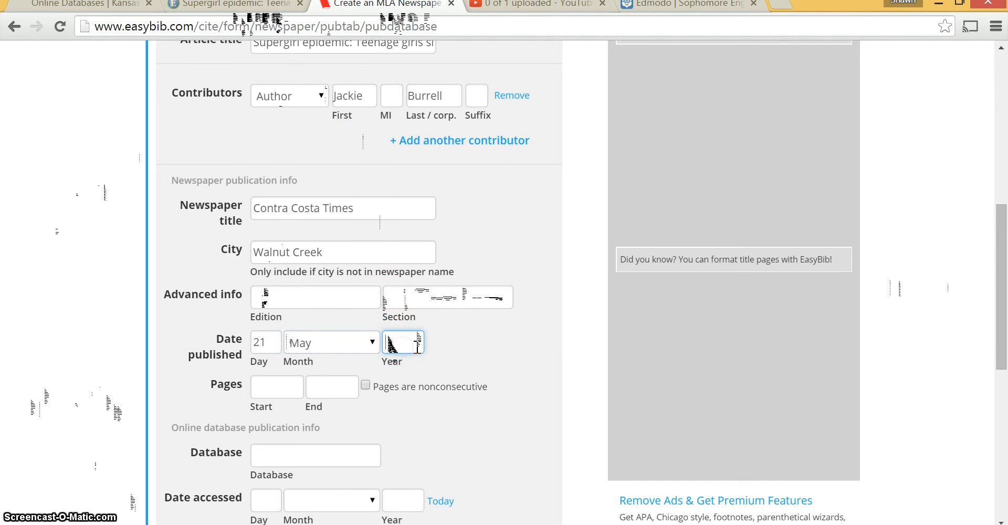
- Check the EBSCOhost article for page numbers for the citation's pages entry, and return to EasyBib
click(266, 387)
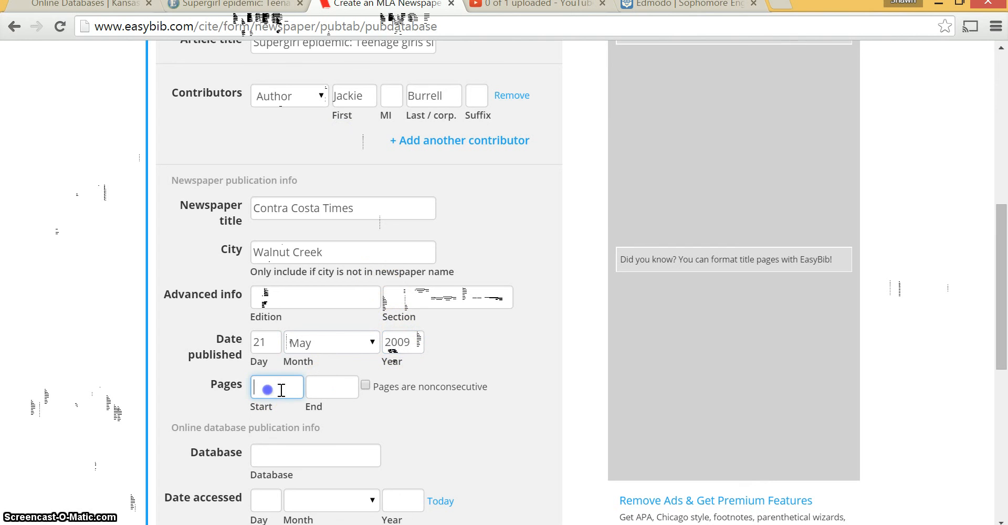
click(263, 7)
scroll(78, 326, down, 2)
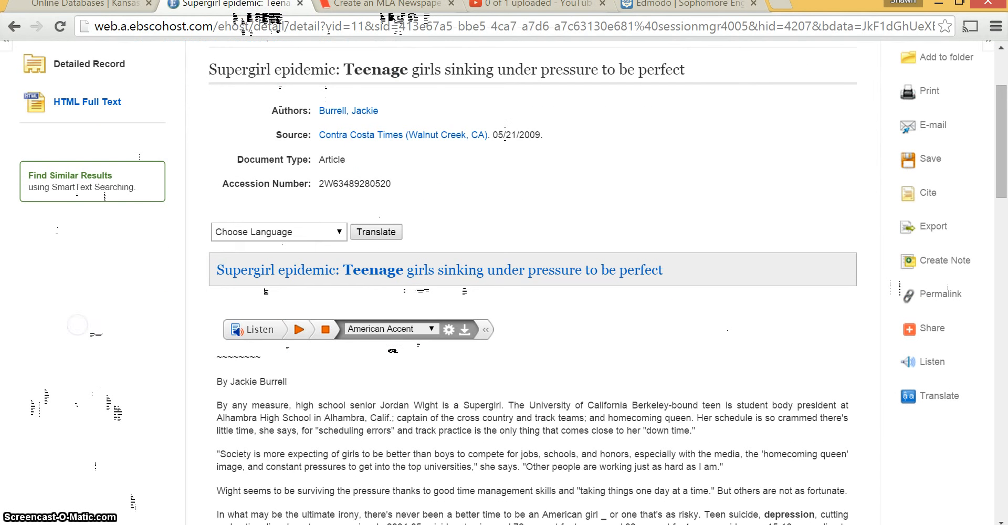
scroll(64, 471, up, 2)
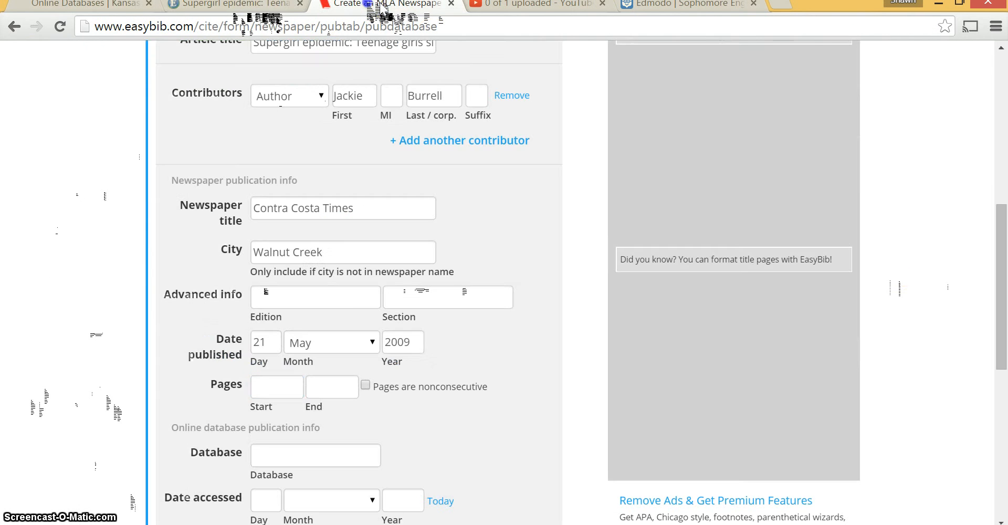
click(368, 4)
- Look up the database name in EBSCOhost, set the citation's database to Newspaper Source Plus [EBSCO], and set the date accessed to today, 1 May 2015
scroll(90, 297, down, 3)
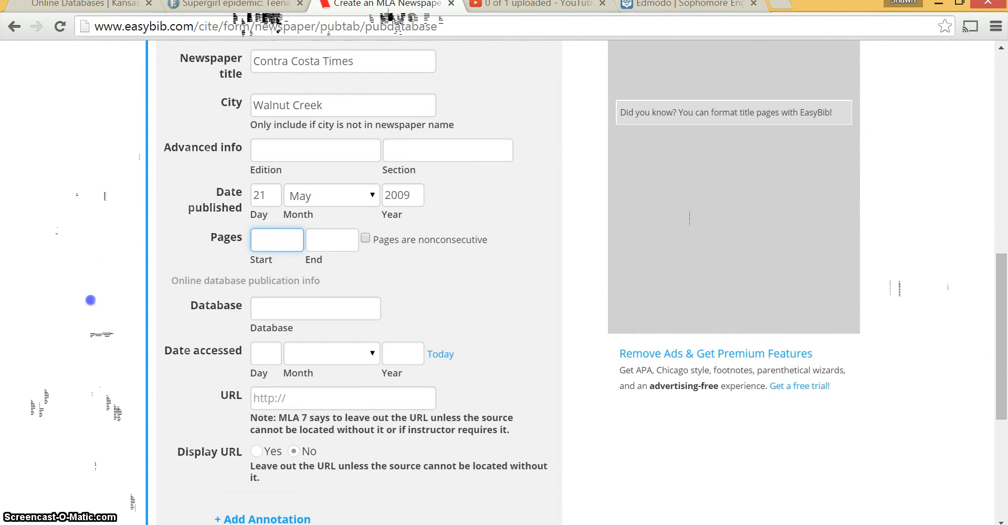
click(236, 4)
scroll(117, 377, up, 1)
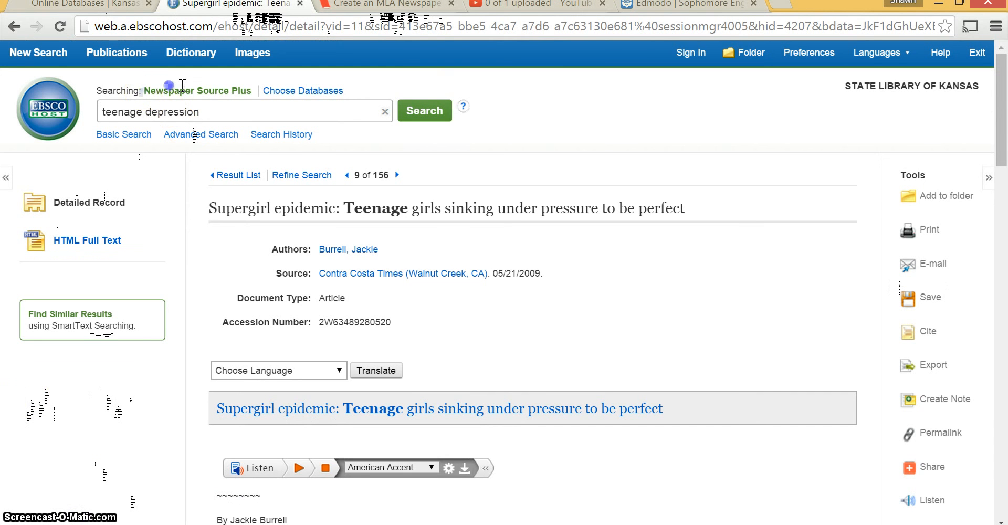
drag(183, 86, 261, 94)
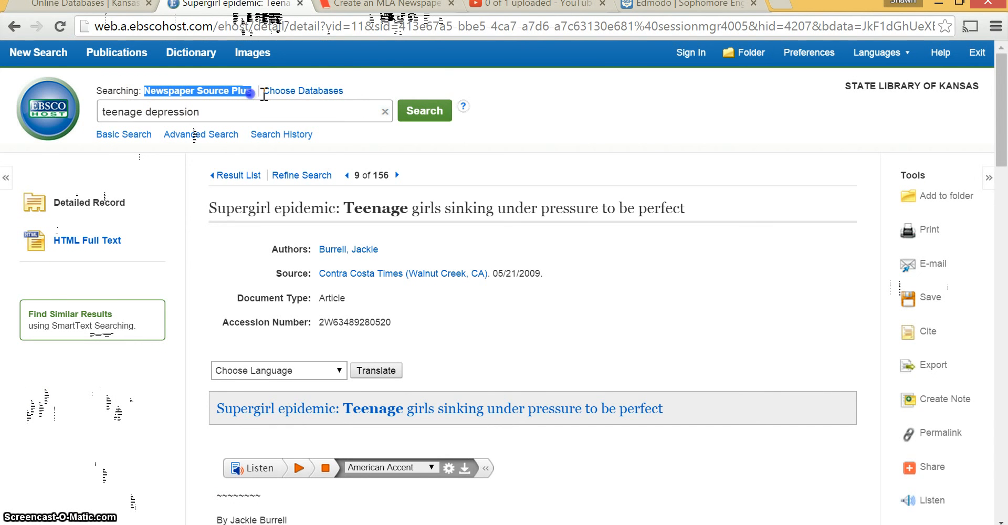
click(391, 6)
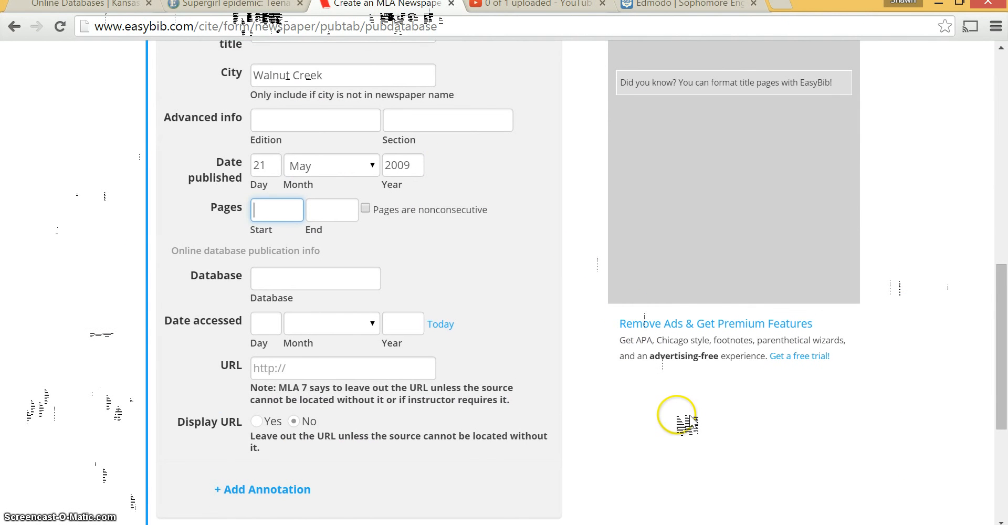
scroll(678, 420, down, 3)
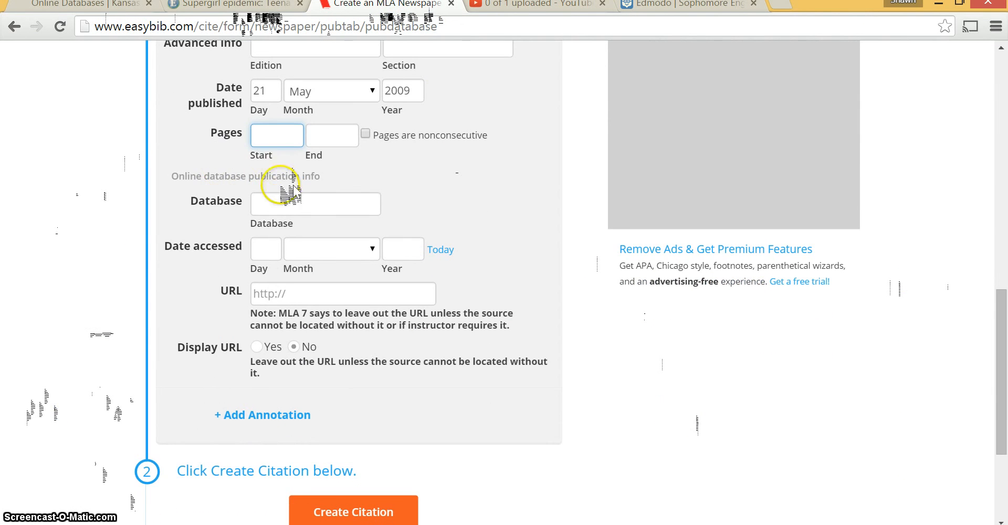
click(289, 205)
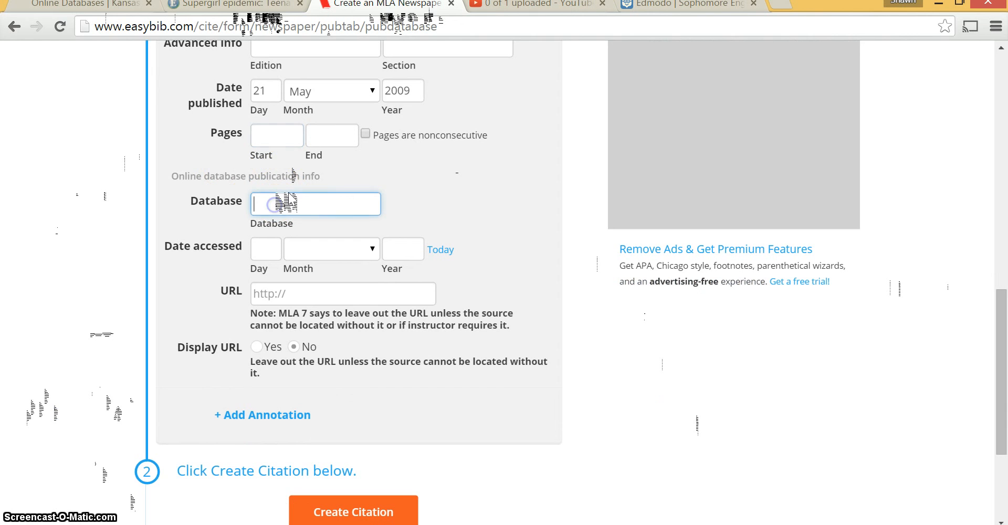
text(Newspaper Source)
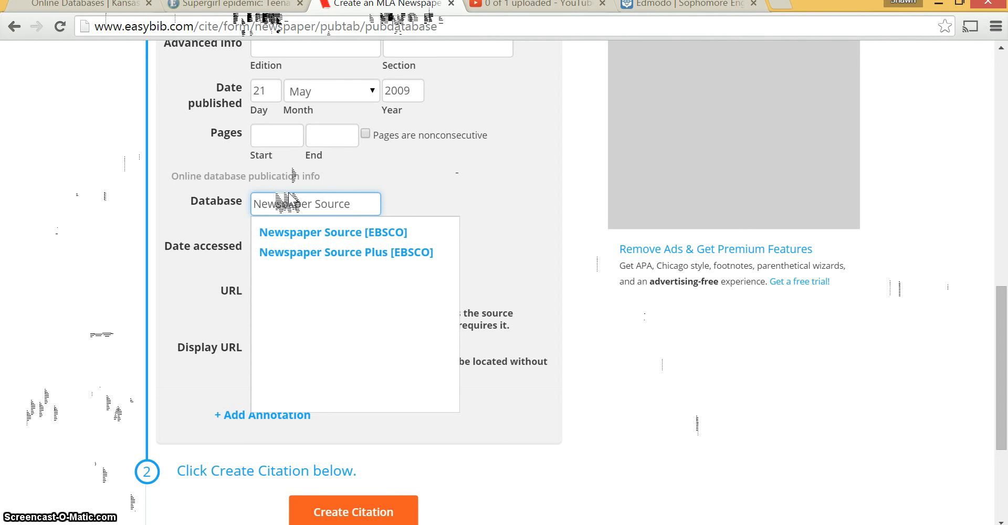
click(322, 255)
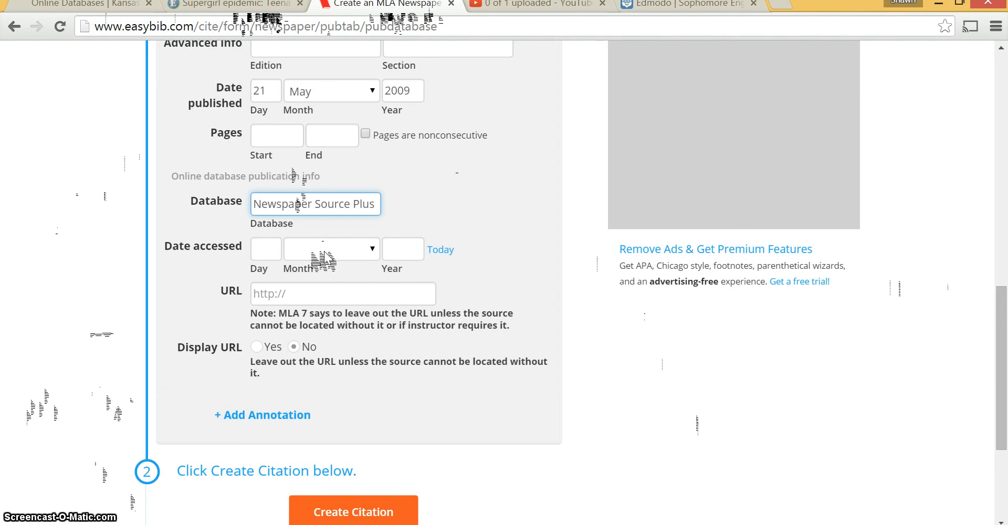
click(442, 250)
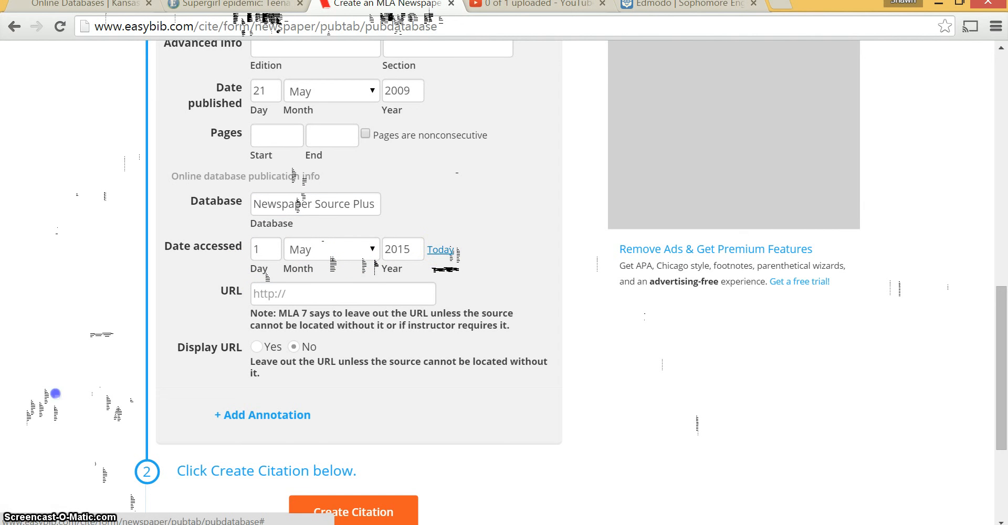
scroll(444, 254, down, 2)
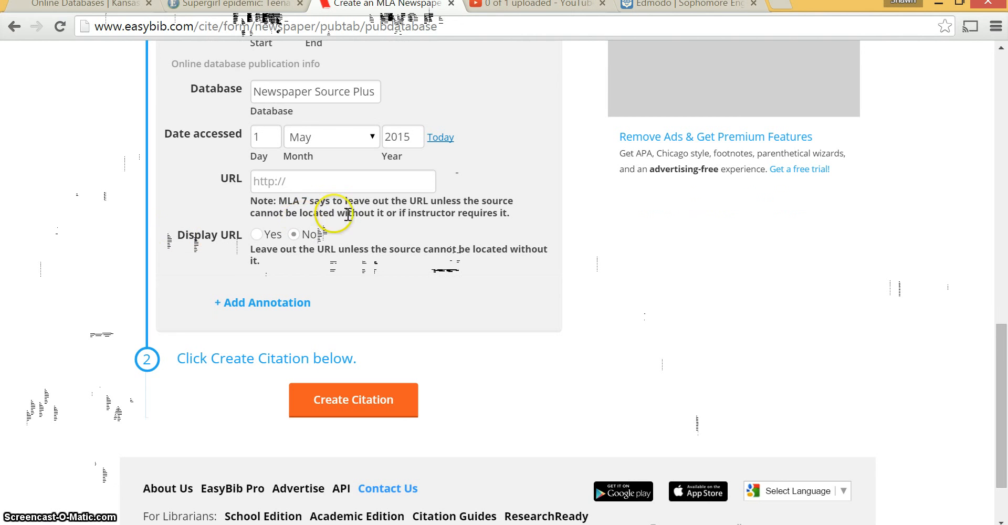